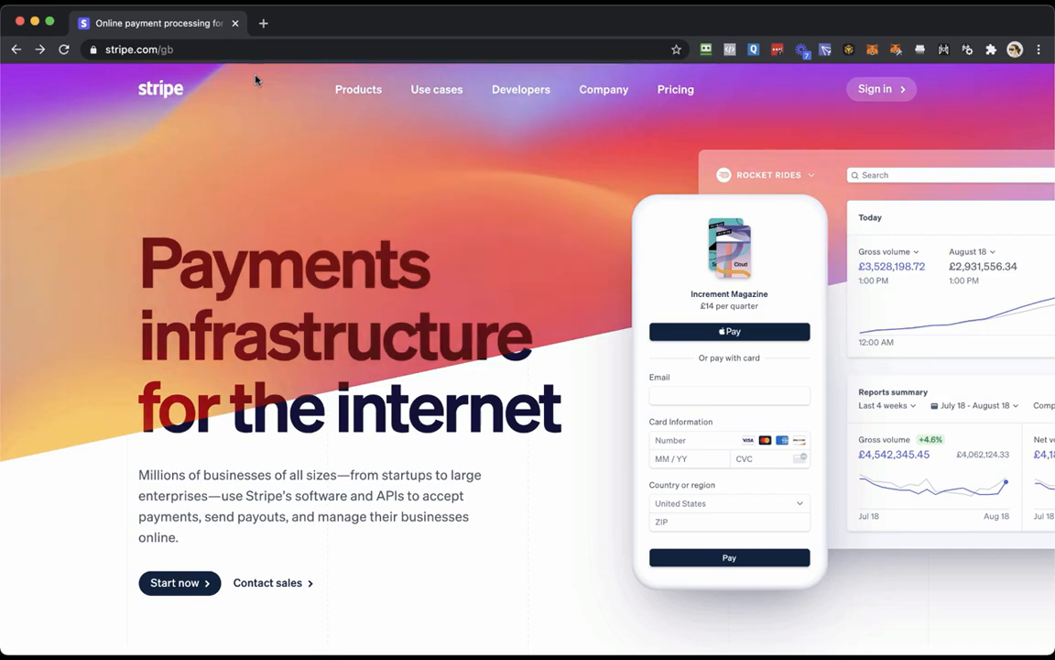
Open the Stripe account registration form from the homepage and review the details it asks for.
{"action": "scroll", "coordinate": [400, 349], "scroll_direction": "down", "scroll_amount": 2}
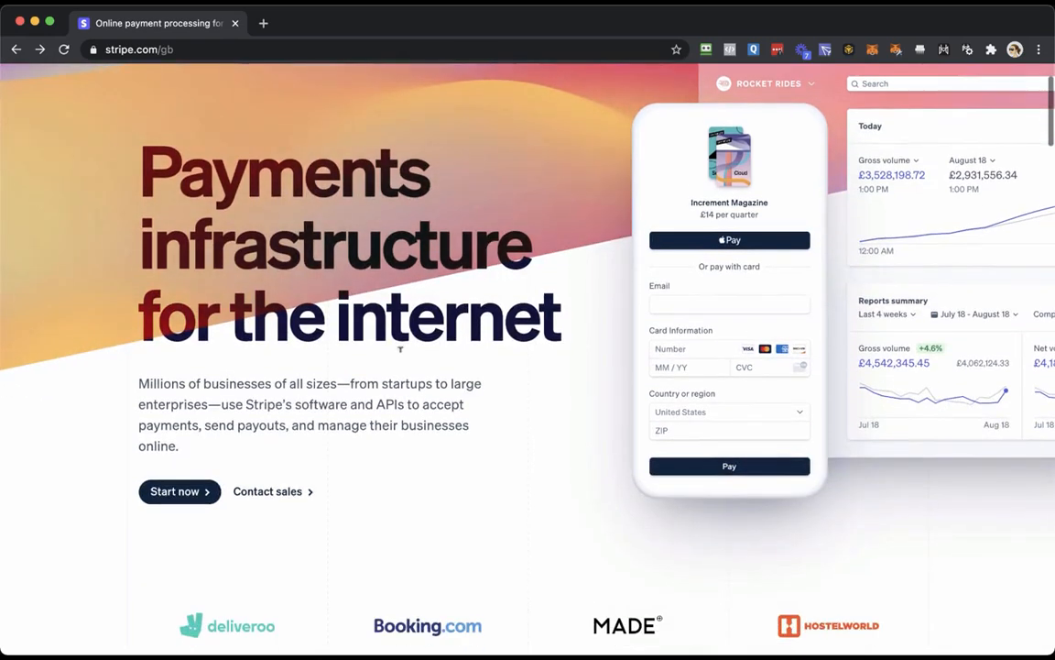
{"action": "left_click", "coordinate": [187, 491]}
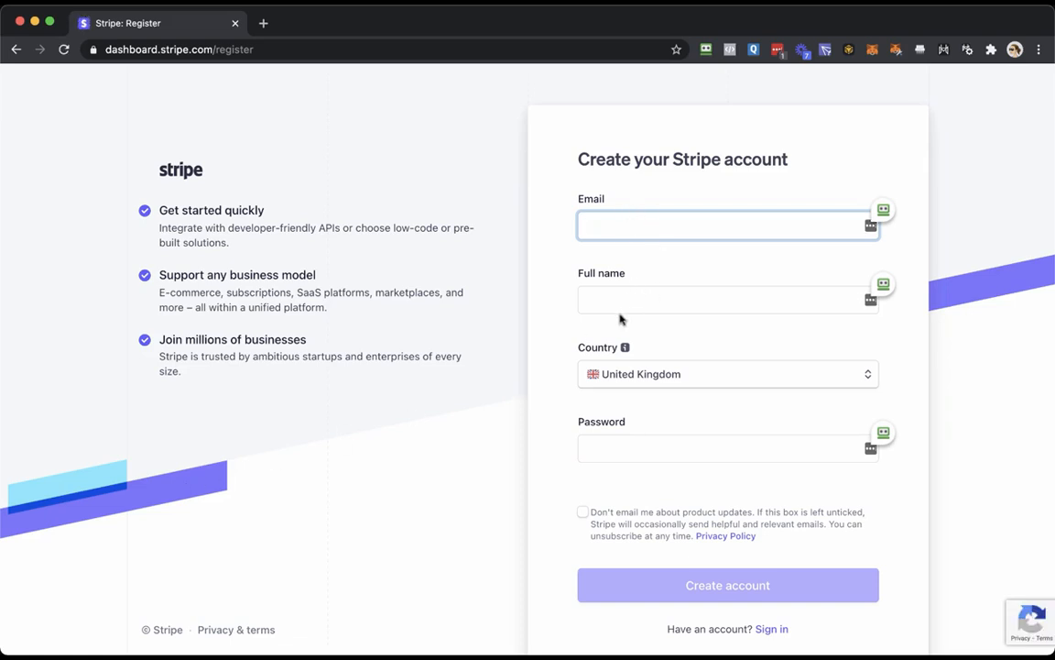
{"action": "scroll", "coordinate": [602, 500], "scroll_direction": "down", "scroll_amount": 1}
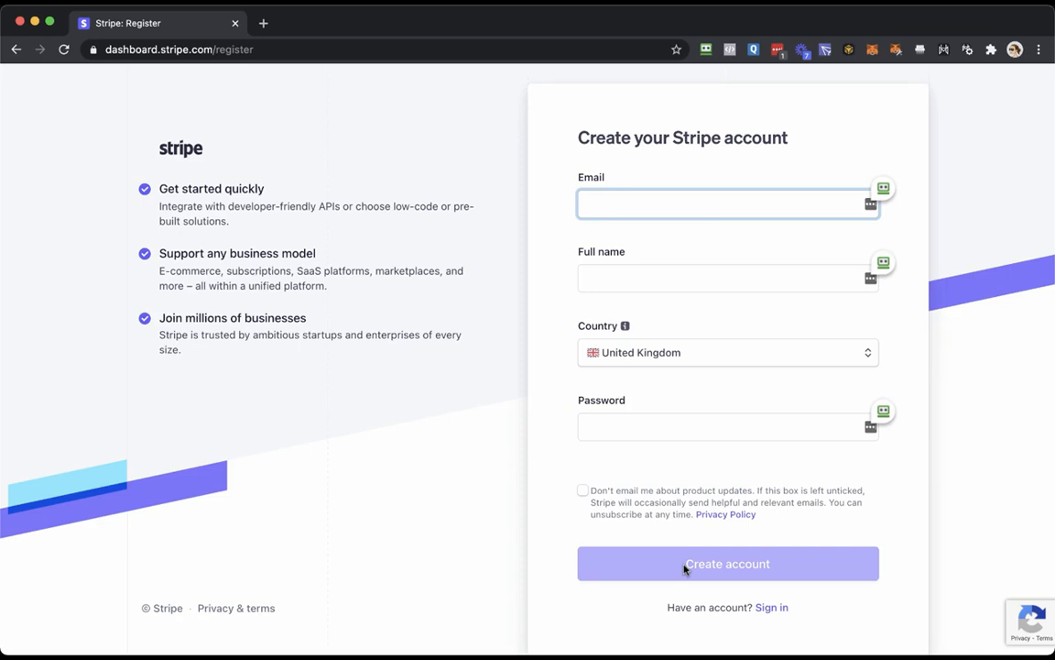
{"action": "scroll", "coordinate": [692, 384], "scroll_direction": "up", "scroll_amount": 1}
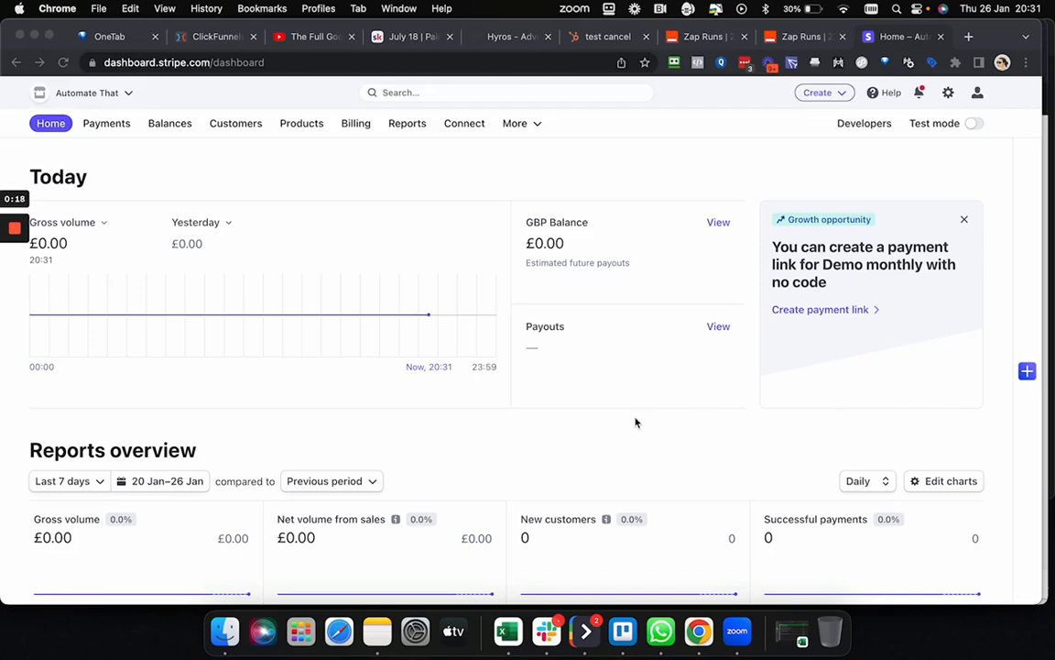
Turn on test mode for the dashboard and open the Customers list.
{"action": "left_click", "coordinate": [242, 126]}
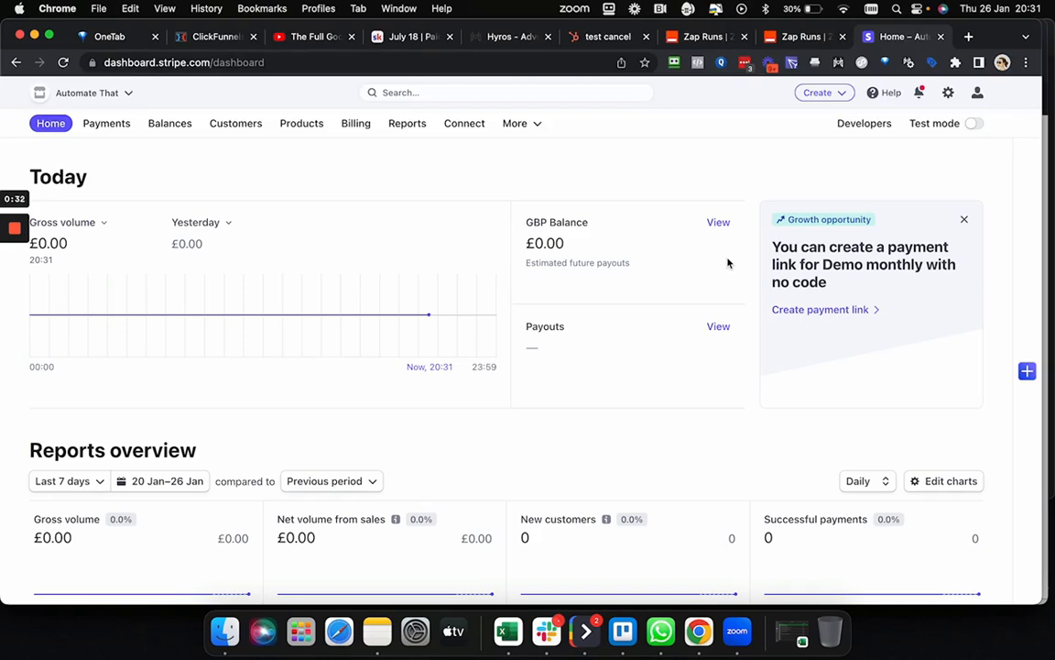
{"action": "left_click", "coordinate": [976, 126]}
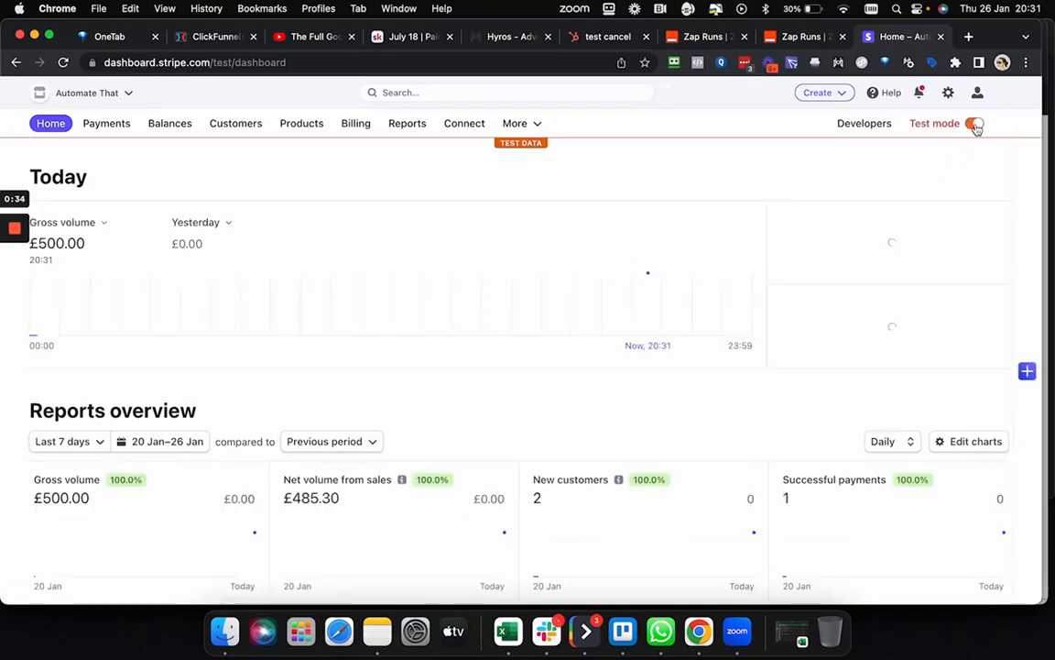
{"action": "left_click", "coordinate": [237, 128]}
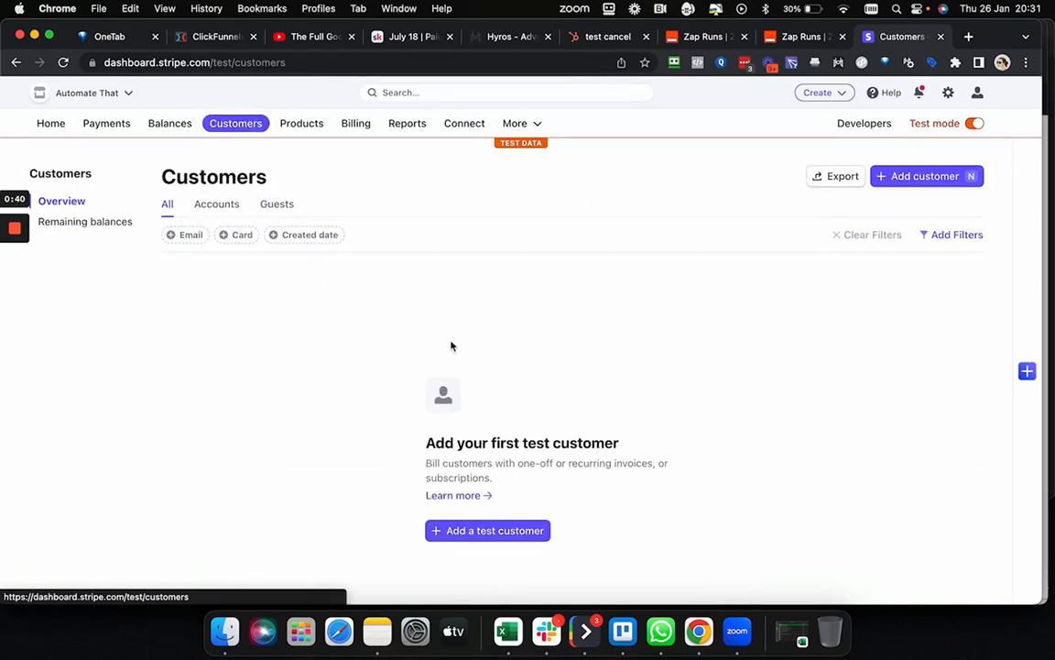
{"action": "scroll", "coordinate": [564, 449], "scroll_direction": "down", "scroll_amount": 1}
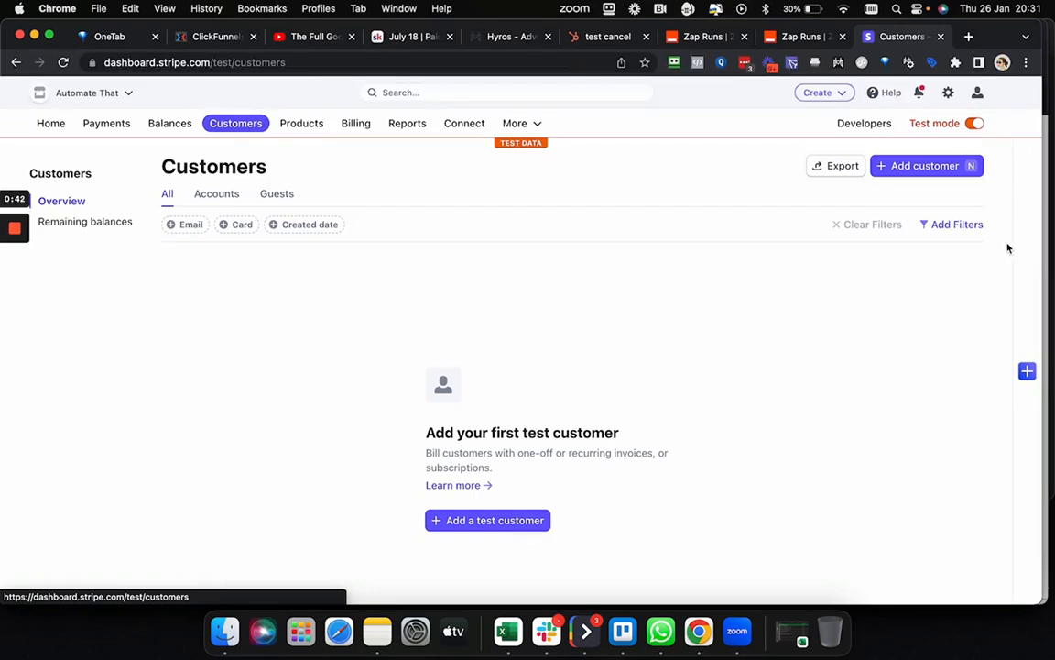
Add a customer named demo Demo with the customer's account email, leaving the remaining billing and shipping details at their defaults.
{"action": "left_click", "coordinate": [927, 168]}
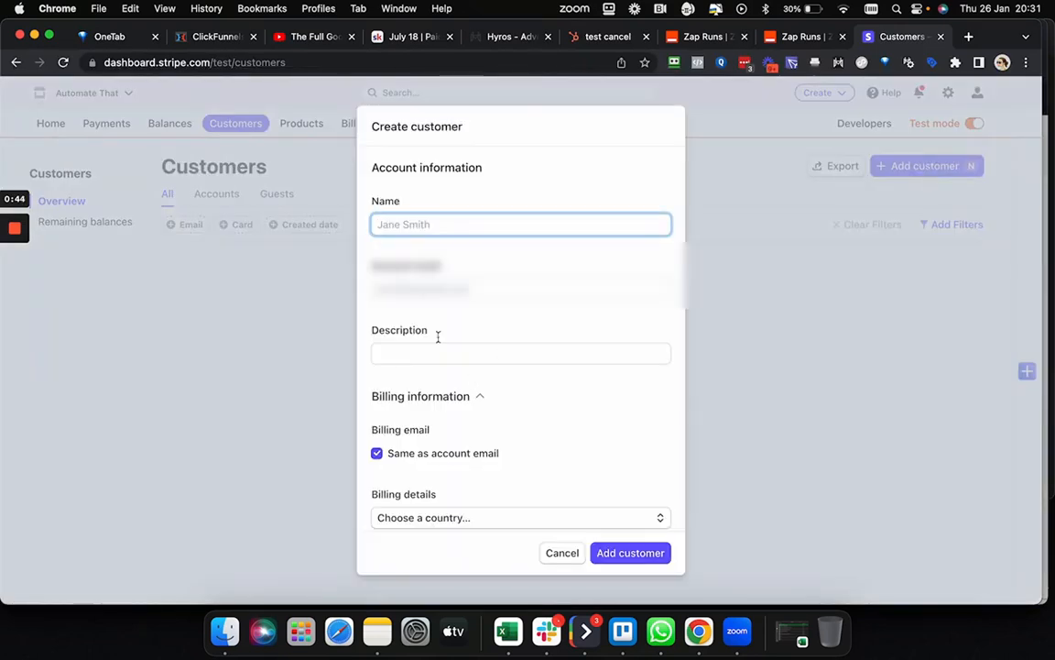
{"action": "type", "text": "demo"}
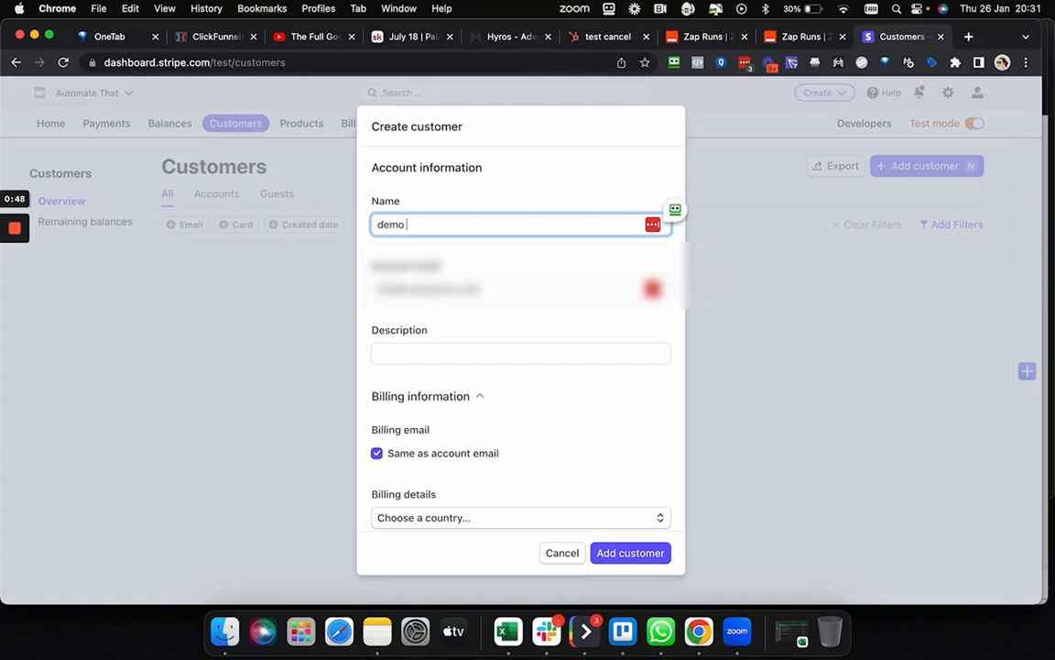
{"action": "type", "text": " Demo"}
{"action": "triple_click", "coordinate": [502, 292]}
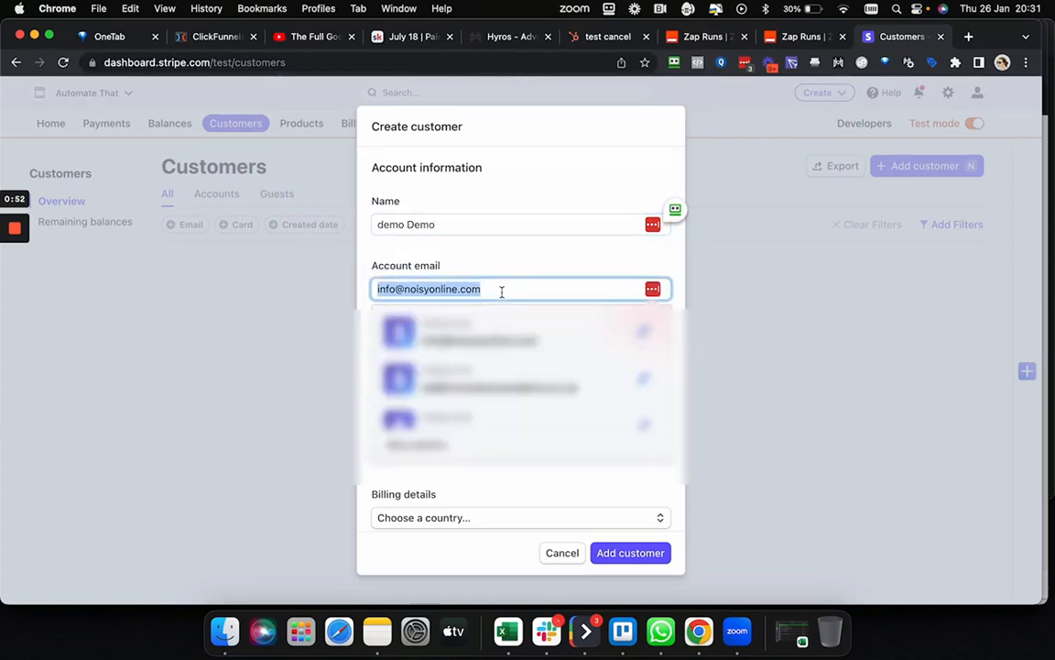
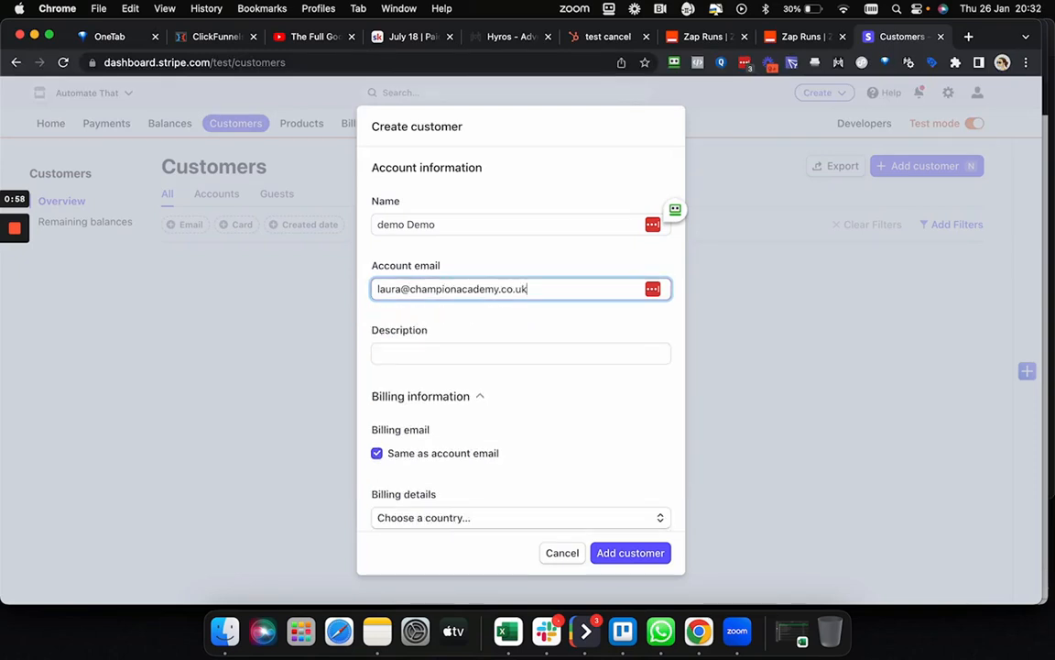
{"action": "left_click", "coordinate": [536, 333]}
{"action": "scroll", "coordinate": [537, 333], "scroll_direction": "down", "scroll_amount": 5}
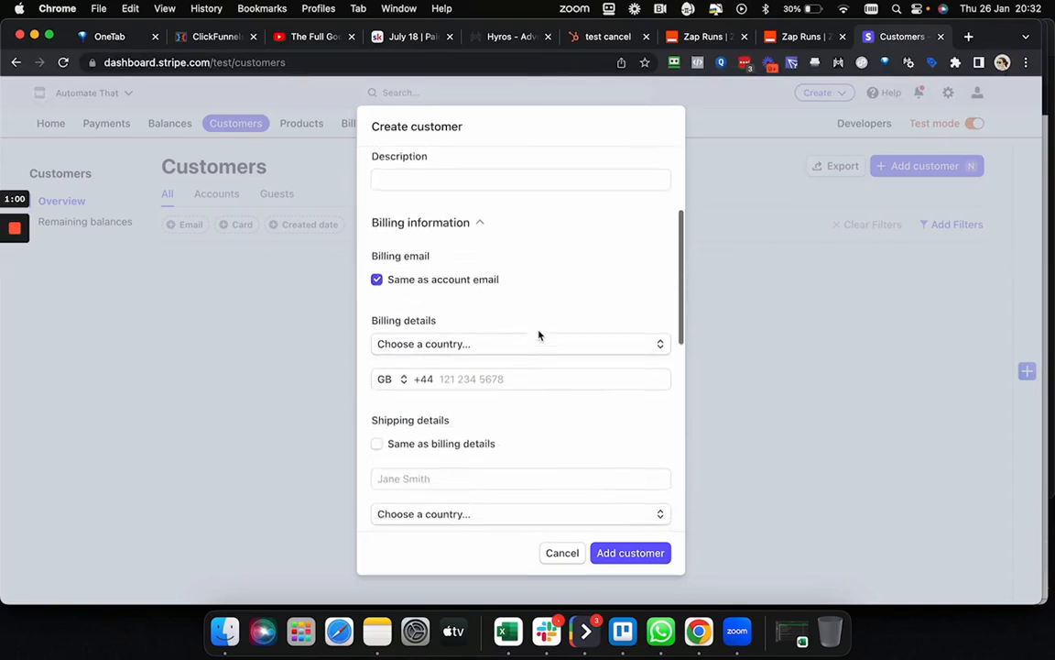
{"action": "scroll", "coordinate": [539, 335], "scroll_direction": "down", "scroll_amount": 8}
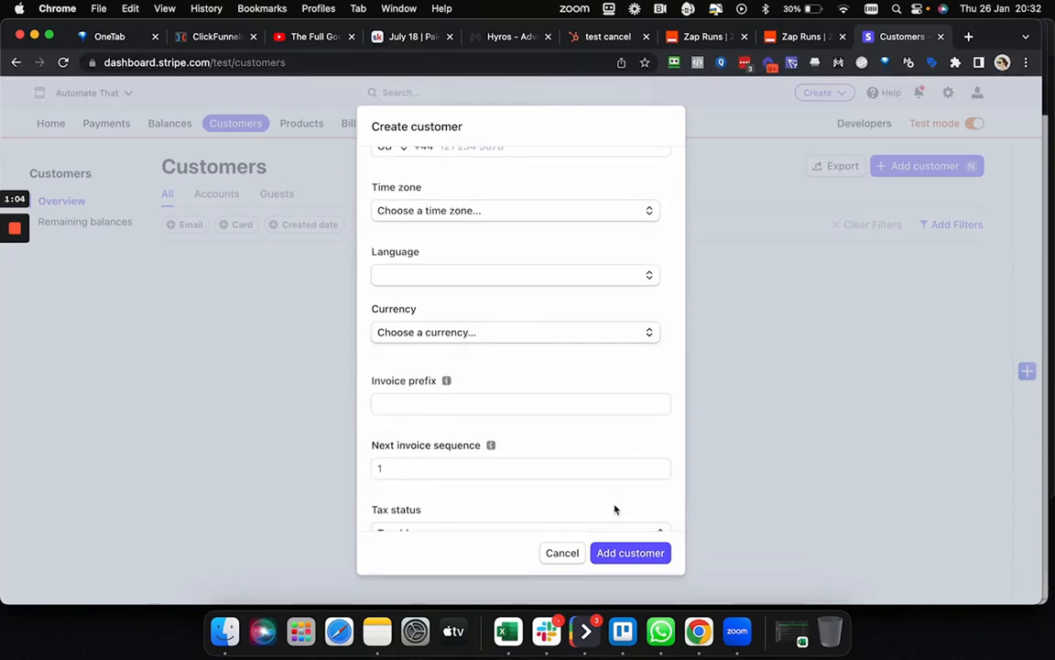
{"action": "left_click", "coordinate": [637, 554]}
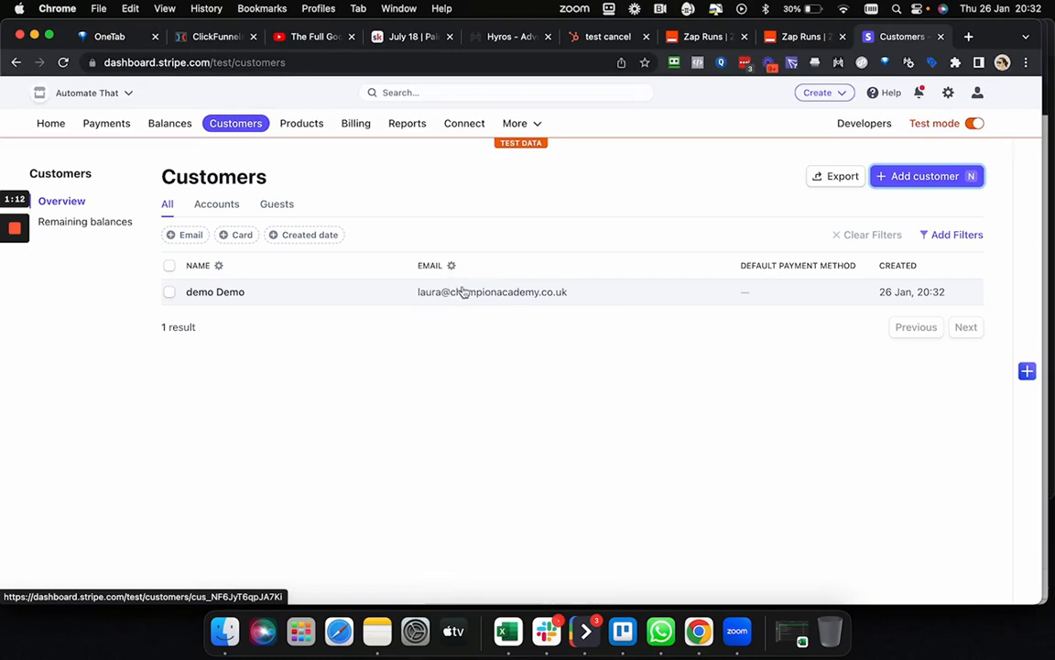
Open the demo Demo customer record and start a new invoice for it.
{"action": "left_click", "coordinate": [232, 292]}
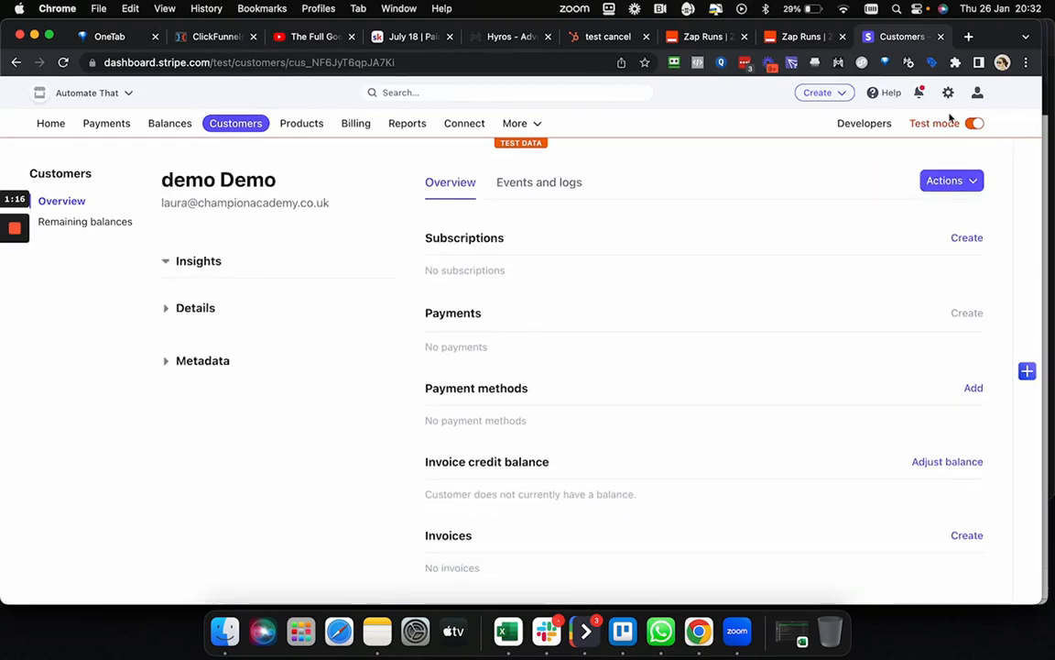
{"action": "left_click", "coordinate": [968, 182]}
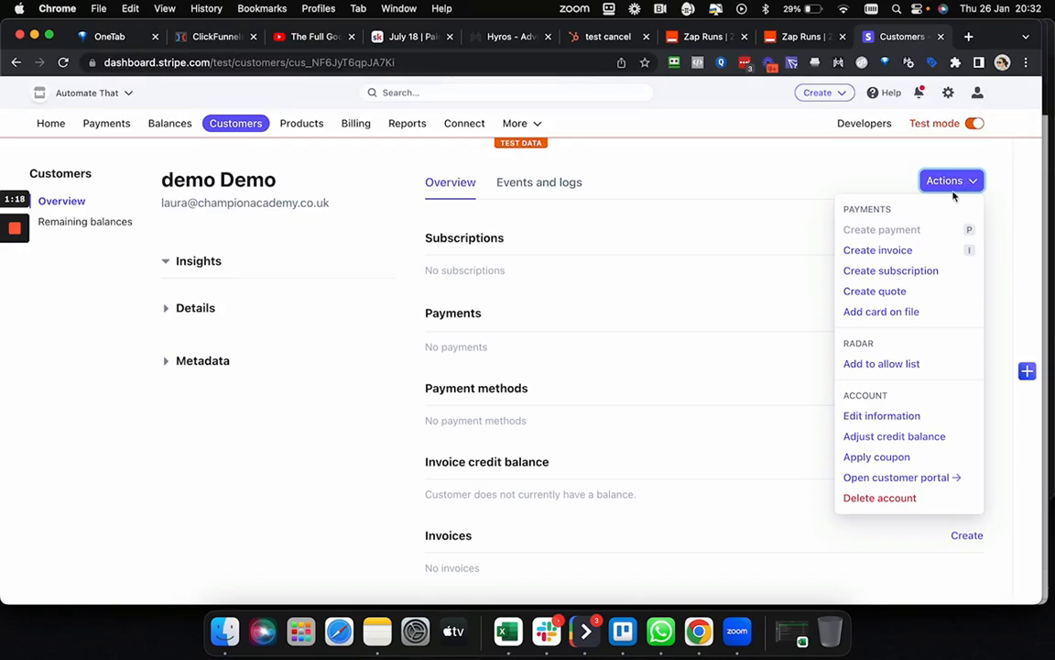
{"action": "left_click", "coordinate": [871, 252]}
{"action": "scroll", "coordinate": [345, 364], "scroll_direction": "down", "scroll_amount": 2}
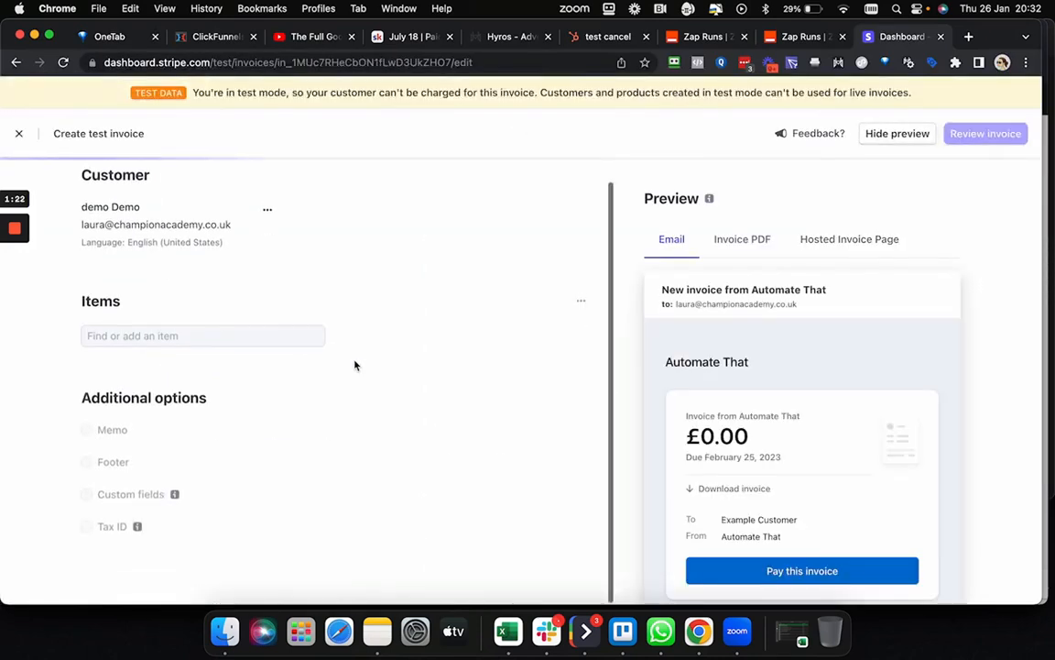
Create a new product item named Course PIF priced at £1,500 and save it to the invoice.
{"action": "left_click", "coordinate": [253, 284]}
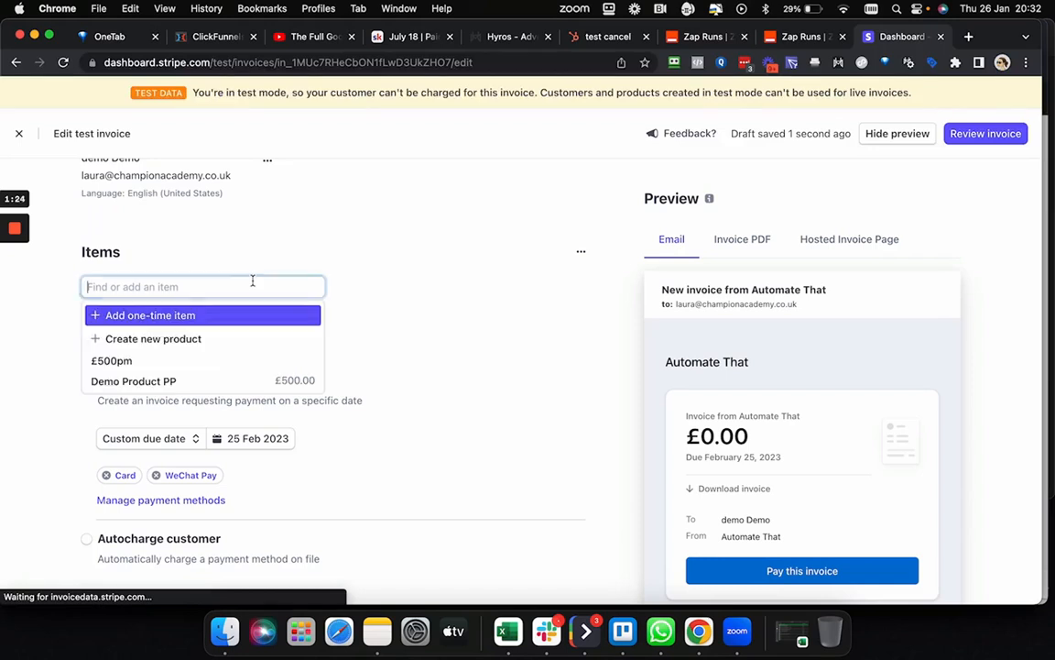
{"action": "scroll", "coordinate": [358, 336], "scroll_direction": "down", "scroll_amount": 1}
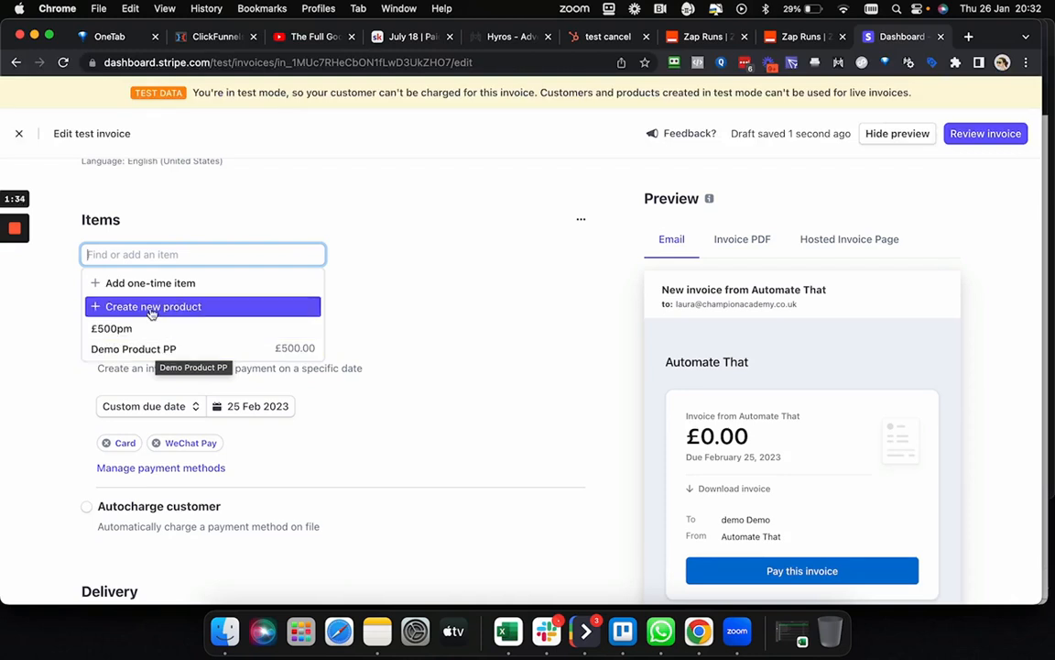
{"action": "left_click", "coordinate": [183, 307]}
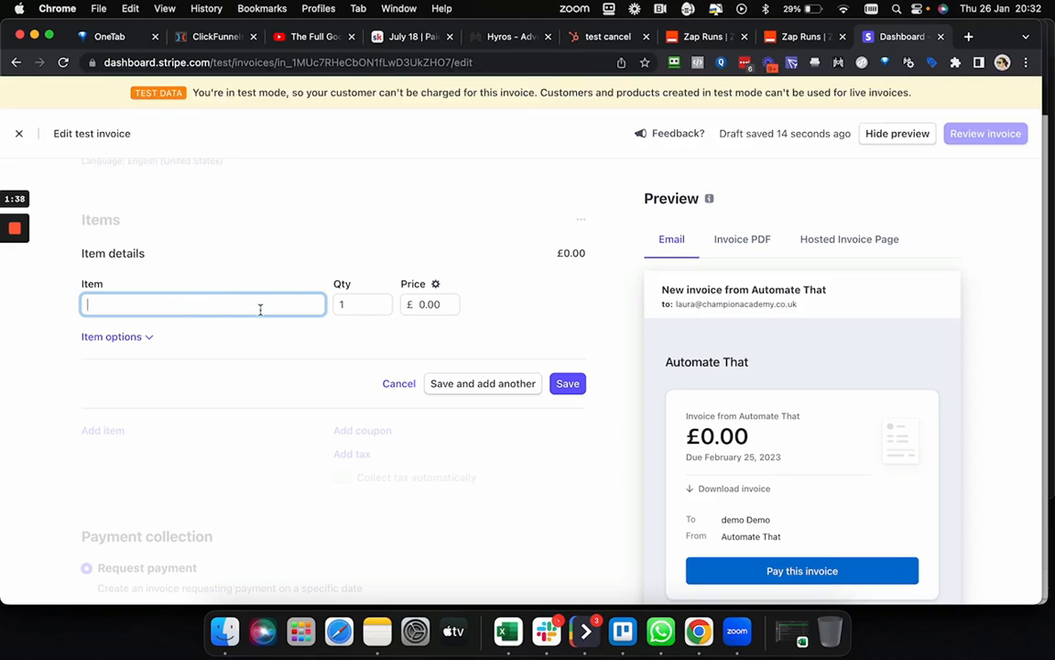
{"action": "type", "text": "Course PIF"}
{"action": "left_click", "coordinate": [428, 304]}
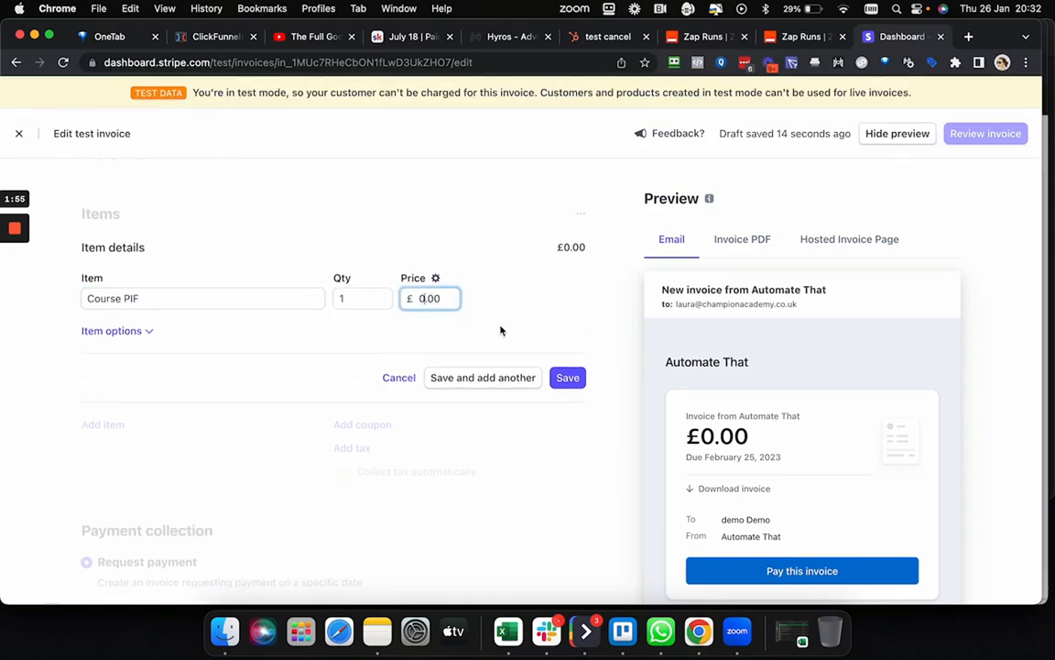
{"action": "type", "text": "1,500"}
{"action": "left_click", "coordinate": [541, 340]}
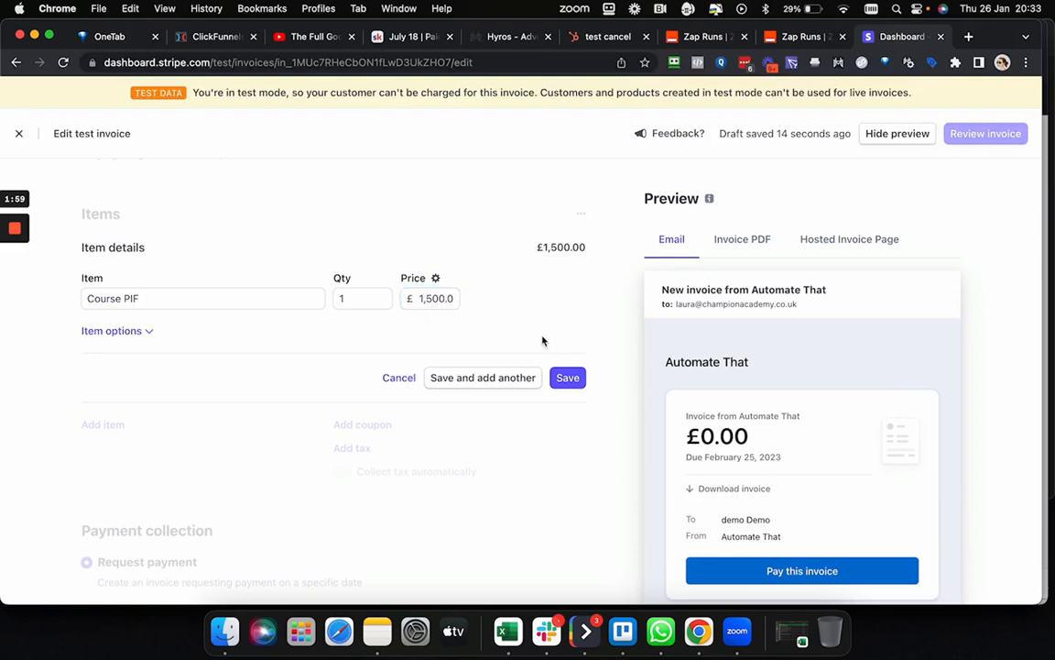
{"action": "left_click", "coordinate": [567, 378]}
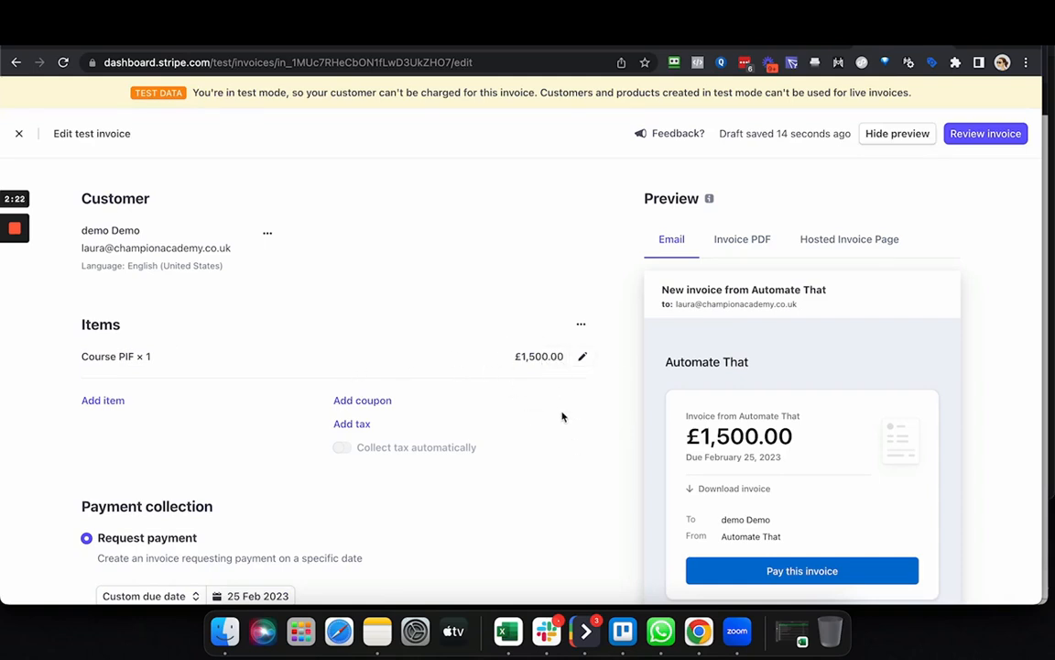
Switch the invoice items' currency to USD - US Dollar and apply the update.
{"action": "left_click", "coordinate": [580, 326]}
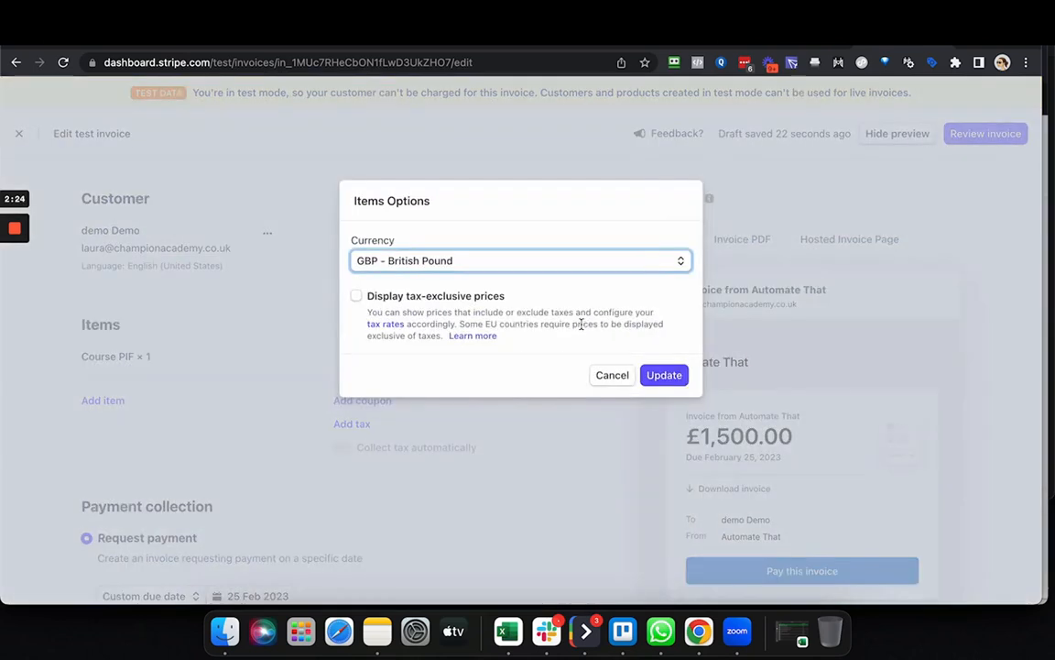
{"action": "left_click", "coordinate": [509, 264]}
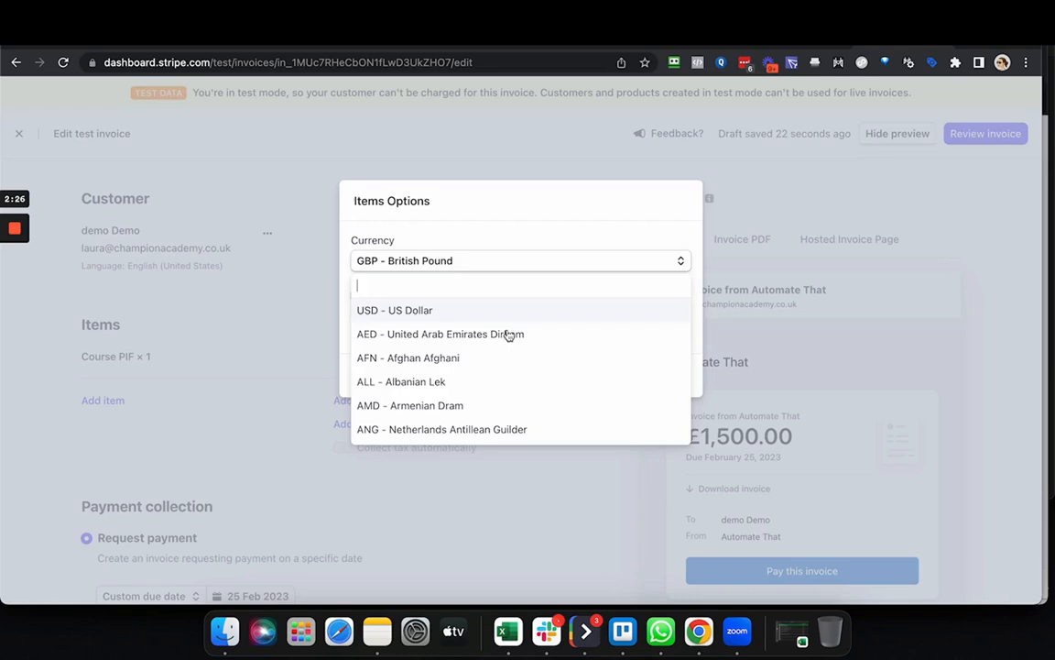
{"action": "left_click", "coordinate": [462, 312]}
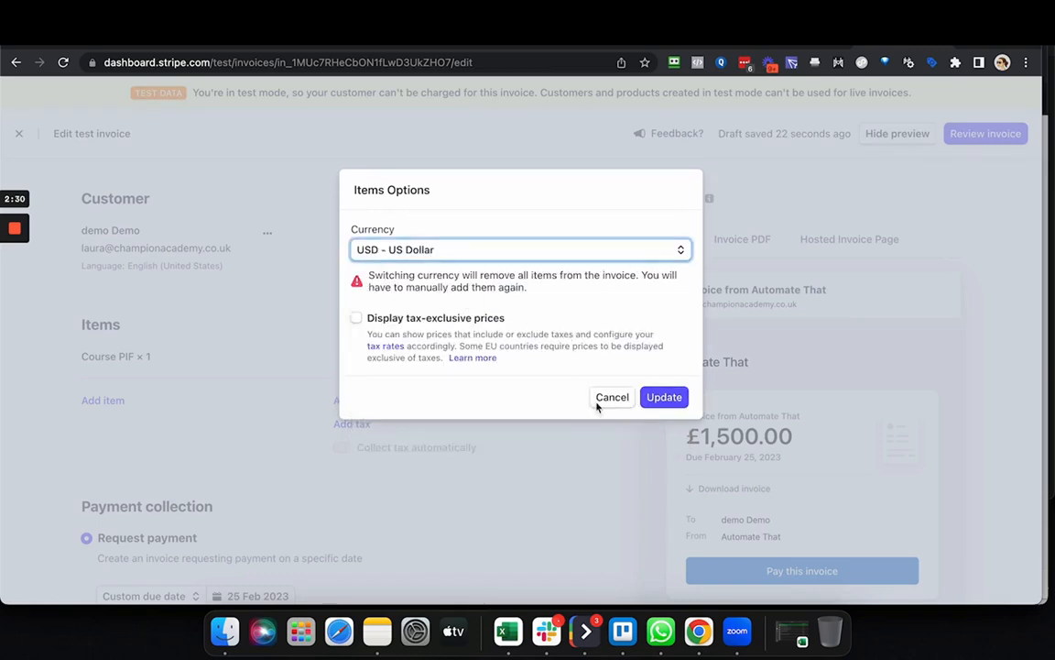
{"action": "left_click", "coordinate": [665, 401]}
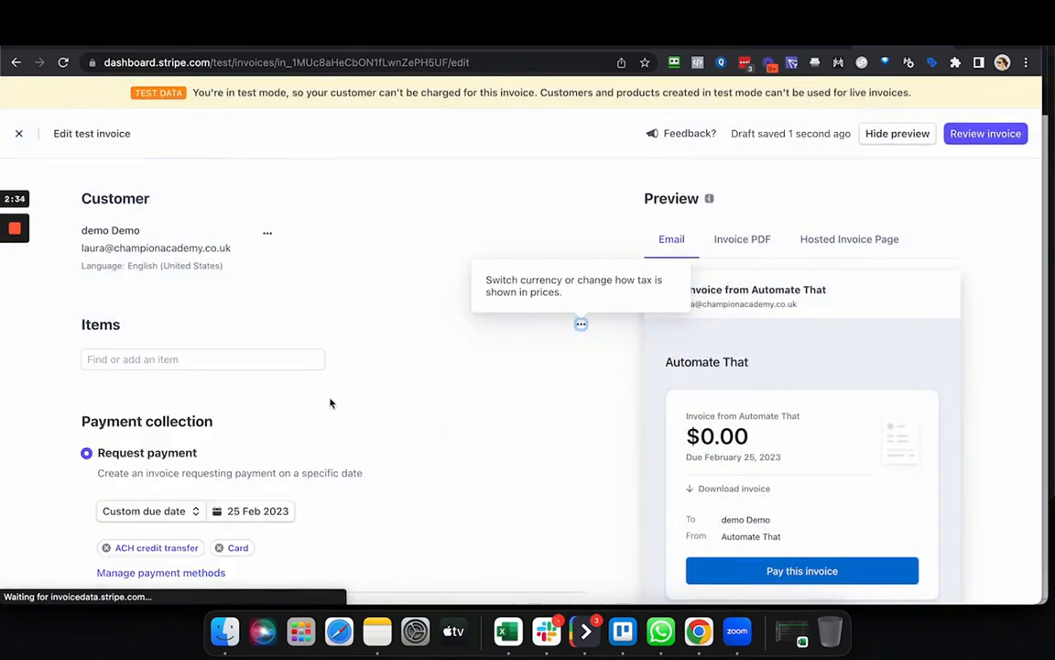
Create a new product item on the invoice and name it Course PIF USD.
{"action": "scroll", "coordinate": [329, 403], "scroll_direction": "down", "scroll_amount": 3}
{"action": "scroll", "coordinate": [291, 352], "scroll_direction": "up", "scroll_amount": 3}
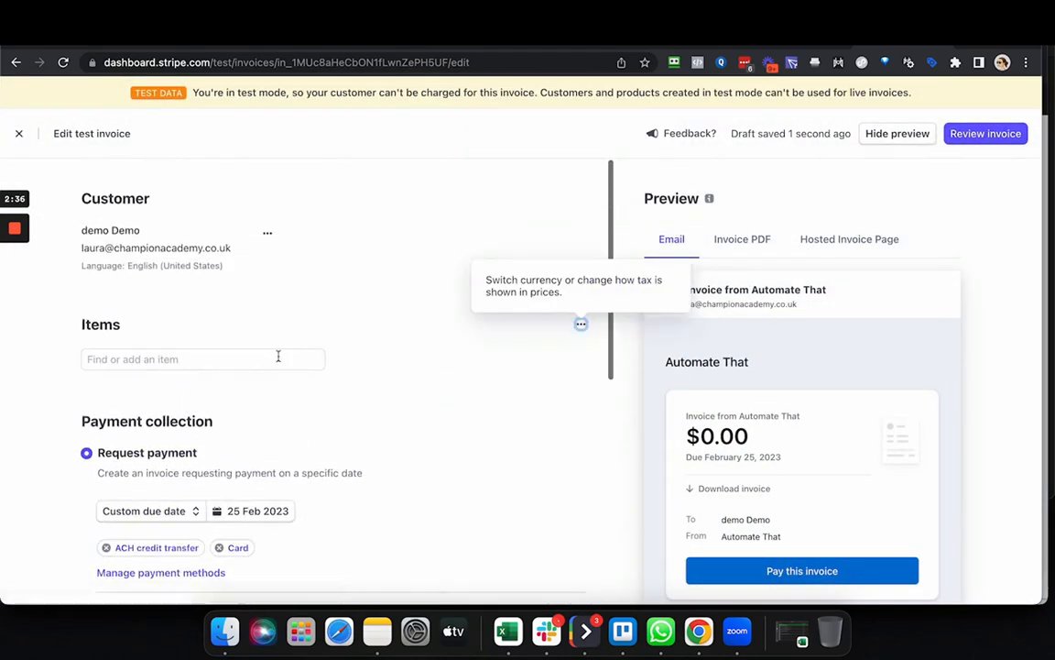
{"action": "left_click", "coordinate": [253, 359]}
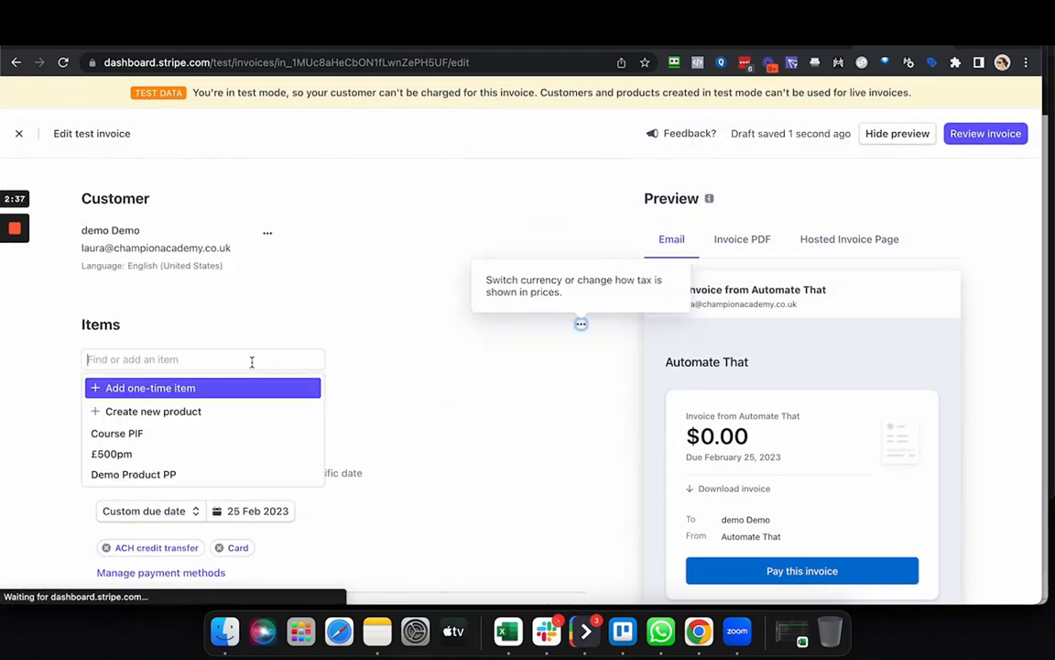
{"action": "left_click", "coordinate": [216, 414]}
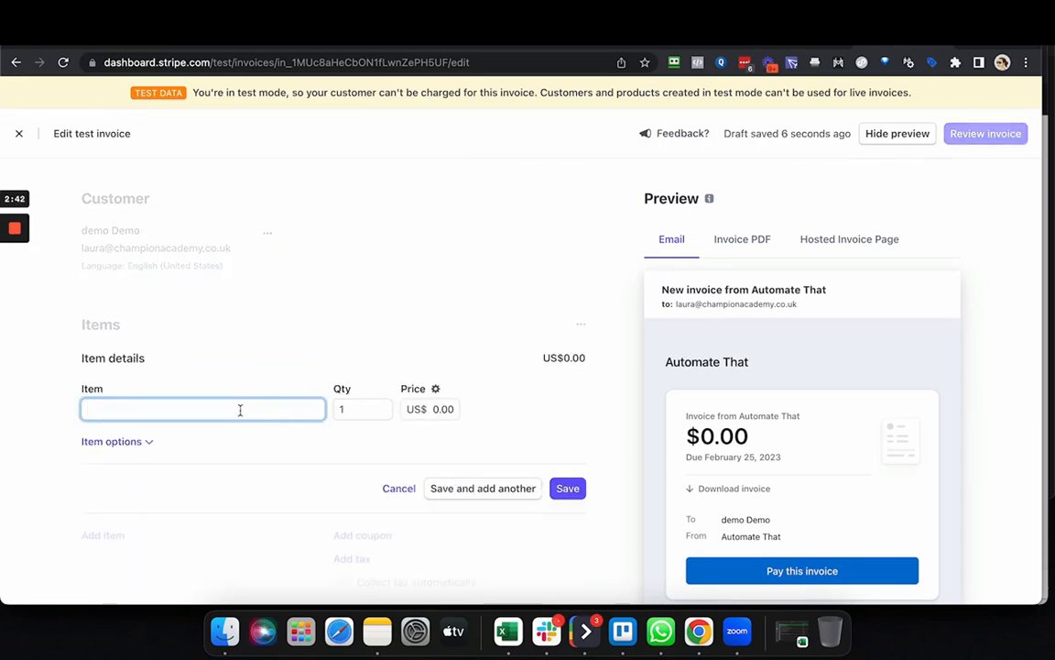
{"action": "type", "text": "Course"}
{"action": "type", "text": " O"}
{"action": "type", "text": "PIF US"}
{"action": "type", "text": "SD"}
Set the new item's price to US$3,000 and save it to the invoice.
{"action": "left_click", "coordinate": [423, 410]}
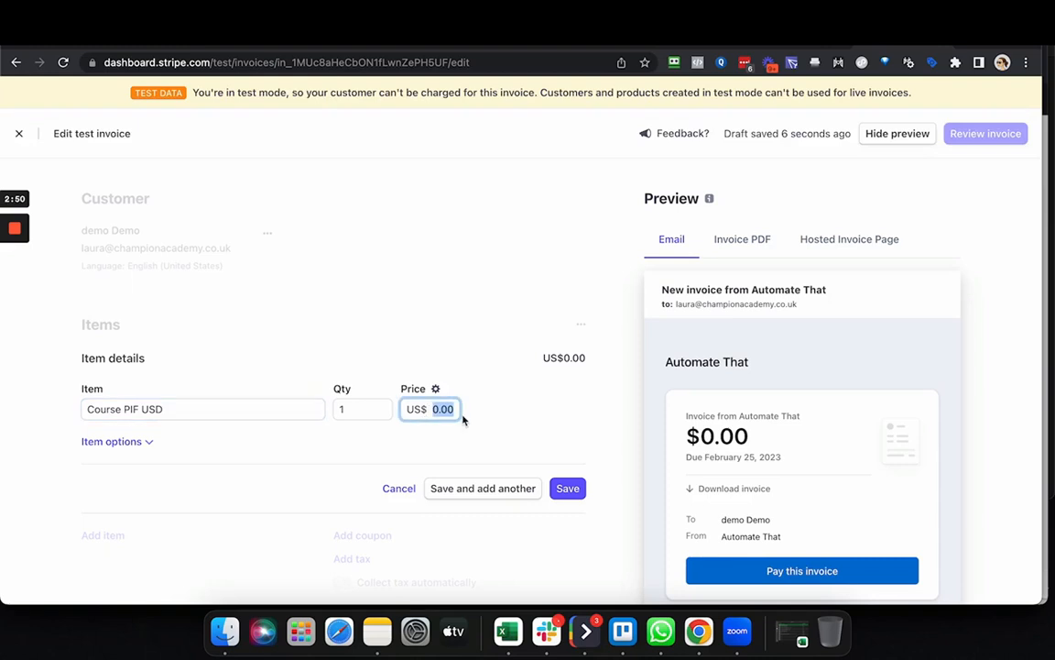
{"action": "type", "text": "300"}
{"action": "type", "text": "0"}
{"action": "left_click", "coordinate": [584, 447]}
{"action": "scroll", "coordinate": [577, 438], "scroll_direction": "down", "scroll_amount": 1}
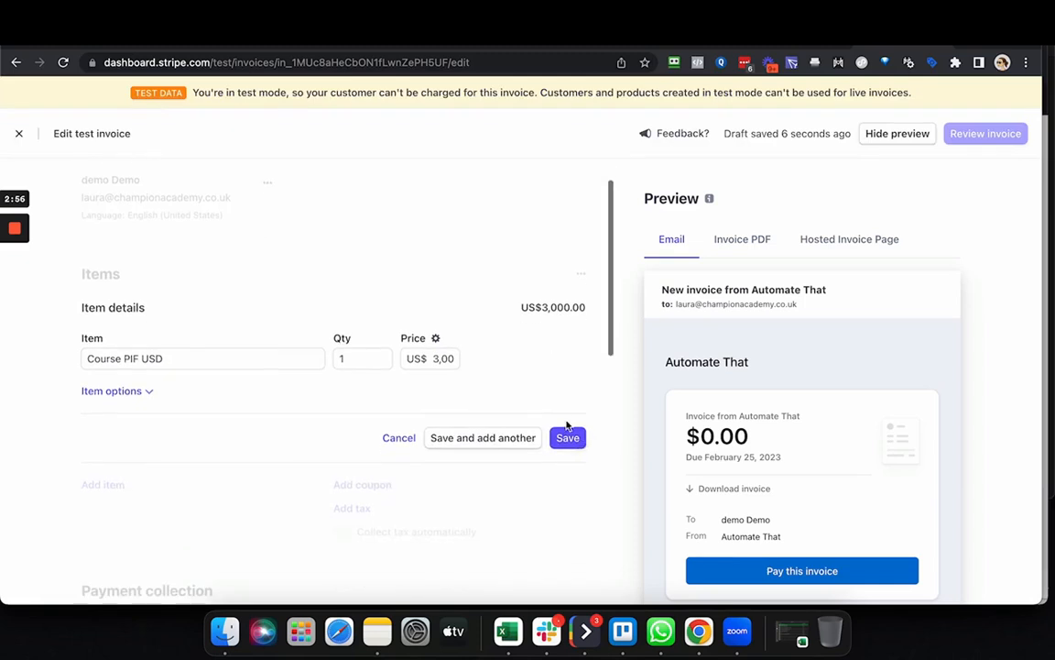
{"action": "left_click", "coordinate": [574, 434]}
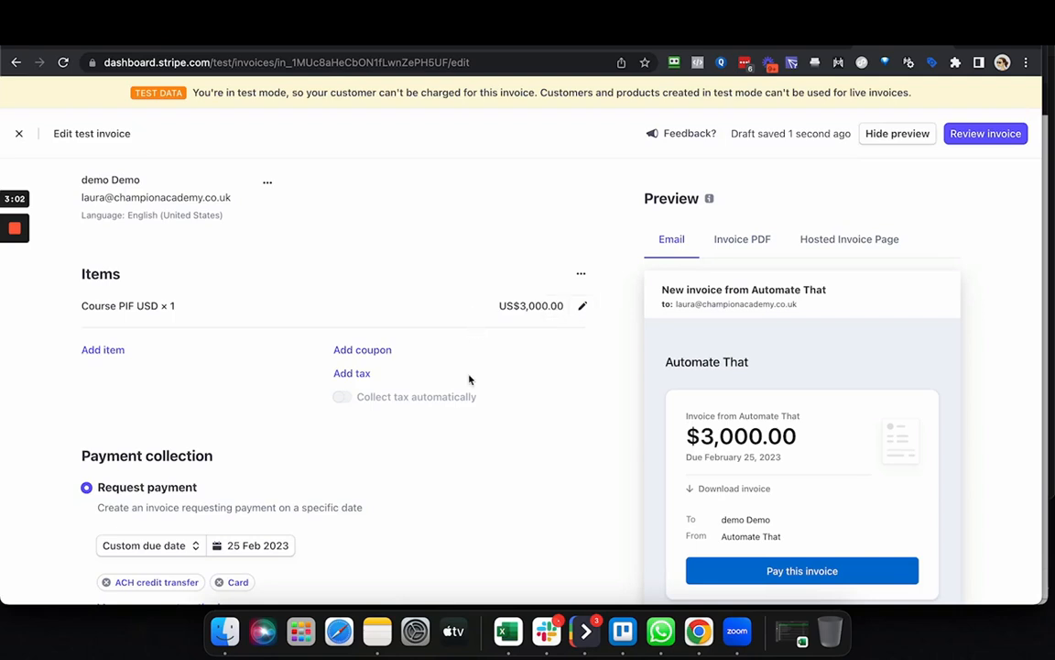
Examine the invoice's payment collection and delivery settings, including the custom due date calendar.
{"action": "scroll", "coordinate": [469, 376], "scroll_direction": "down", "scroll_amount": 5}
{"action": "scroll", "coordinate": [469, 377], "scroll_direction": "down", "scroll_amount": 2}
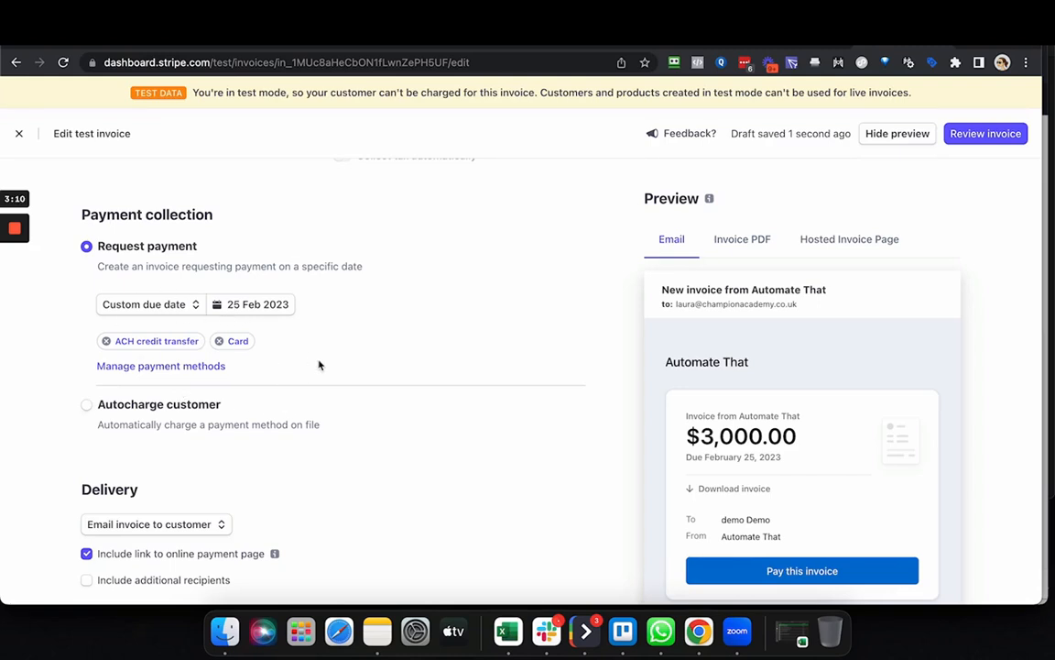
{"action": "scroll", "coordinate": [542, 432], "scroll_direction": "down", "scroll_amount": 1}
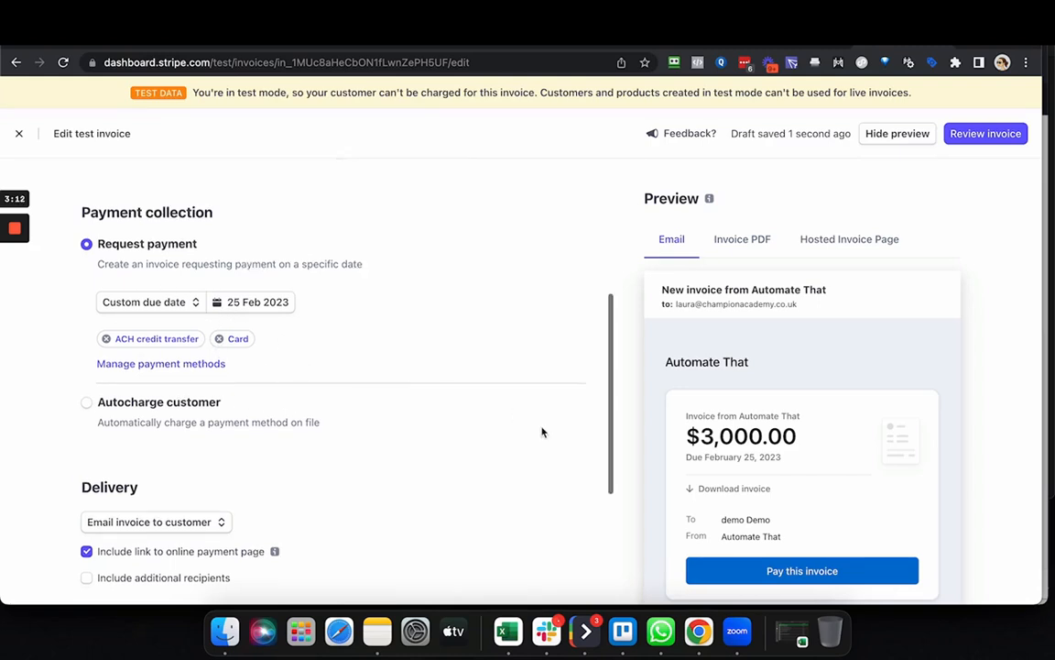
{"action": "scroll", "coordinate": [542, 431], "scroll_direction": "down", "scroll_amount": 3}
{"action": "scroll", "coordinate": [546, 429], "scroll_direction": "up", "scroll_amount": 5}
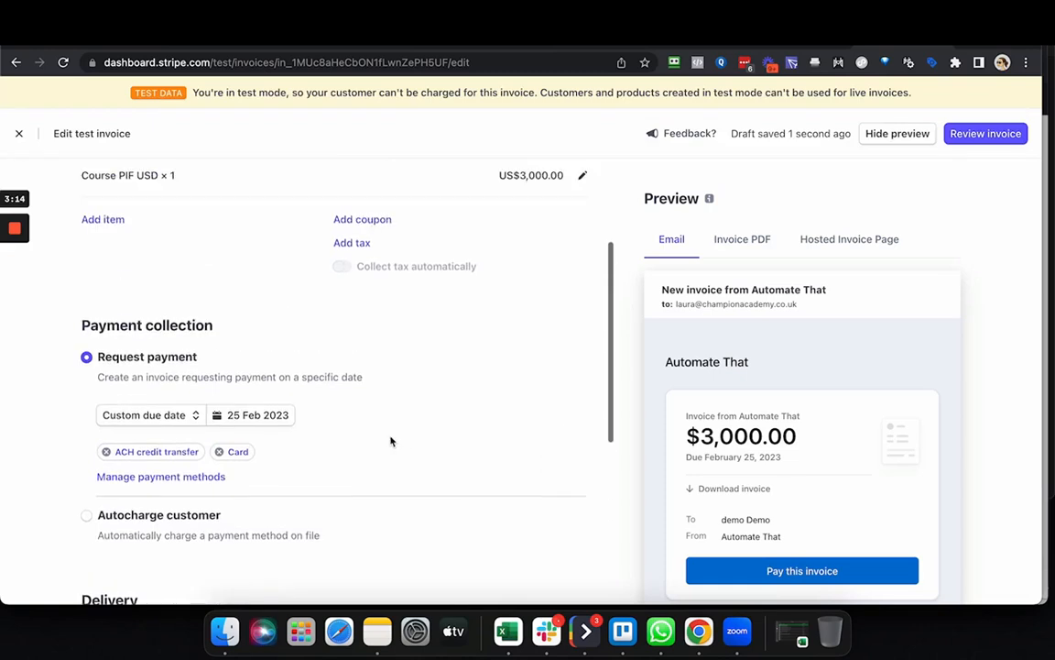
{"action": "left_click", "coordinate": [243, 415]}
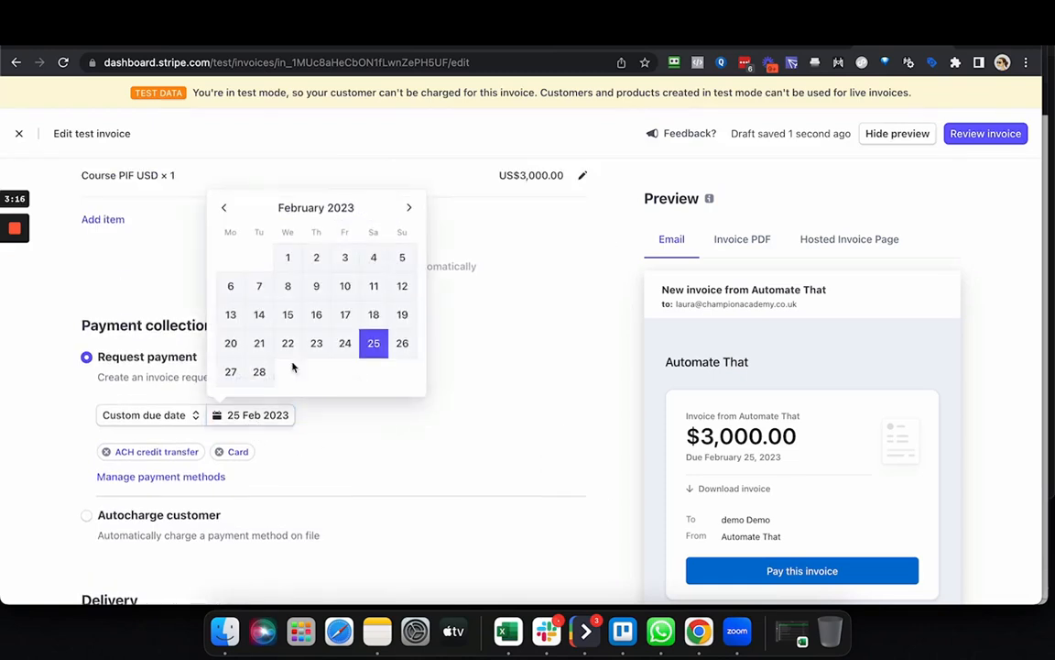
{"action": "left_click", "coordinate": [363, 458]}
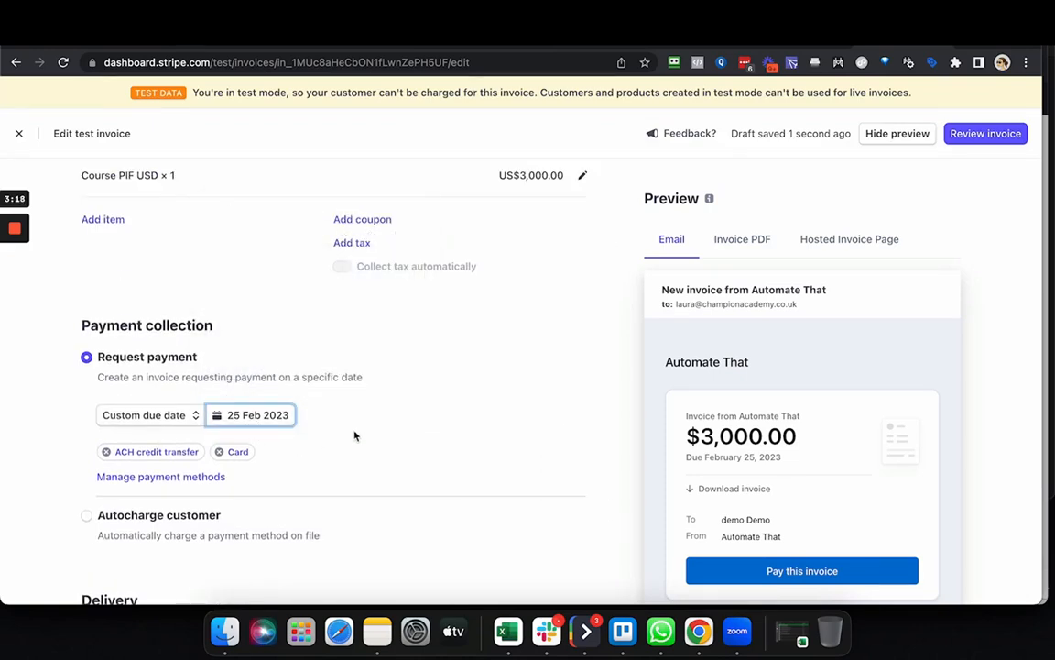
{"action": "scroll", "coordinate": [355, 436], "scroll_direction": "down", "scroll_amount": 4}
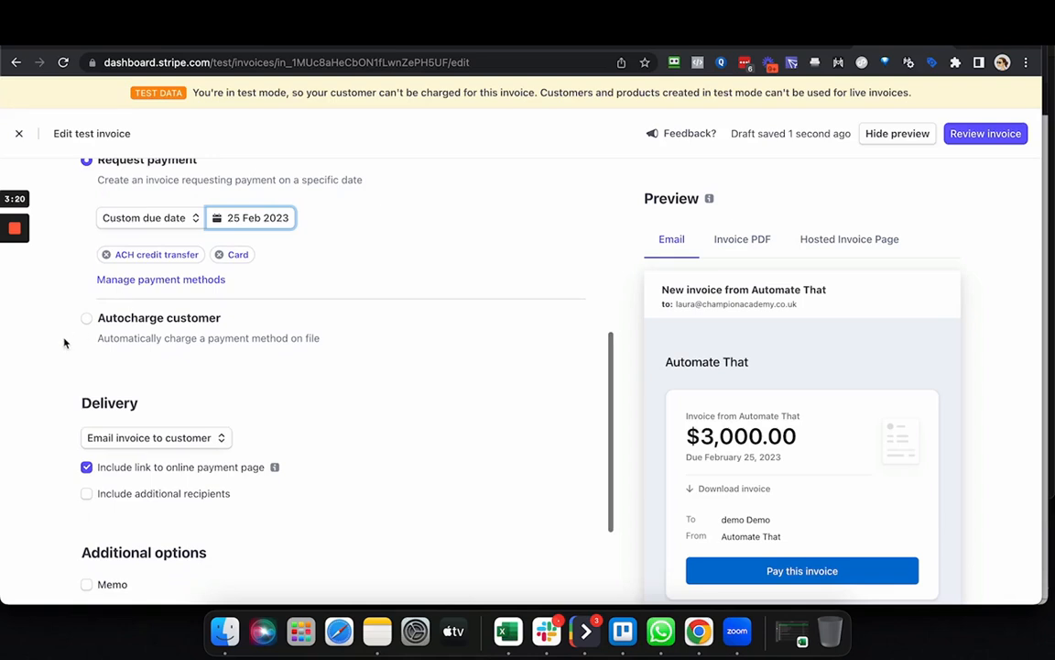
Set payment collection to Autocharge customer and add a card by entering the test card number, expiry date and security code.
{"action": "left_click", "coordinate": [86, 321]}
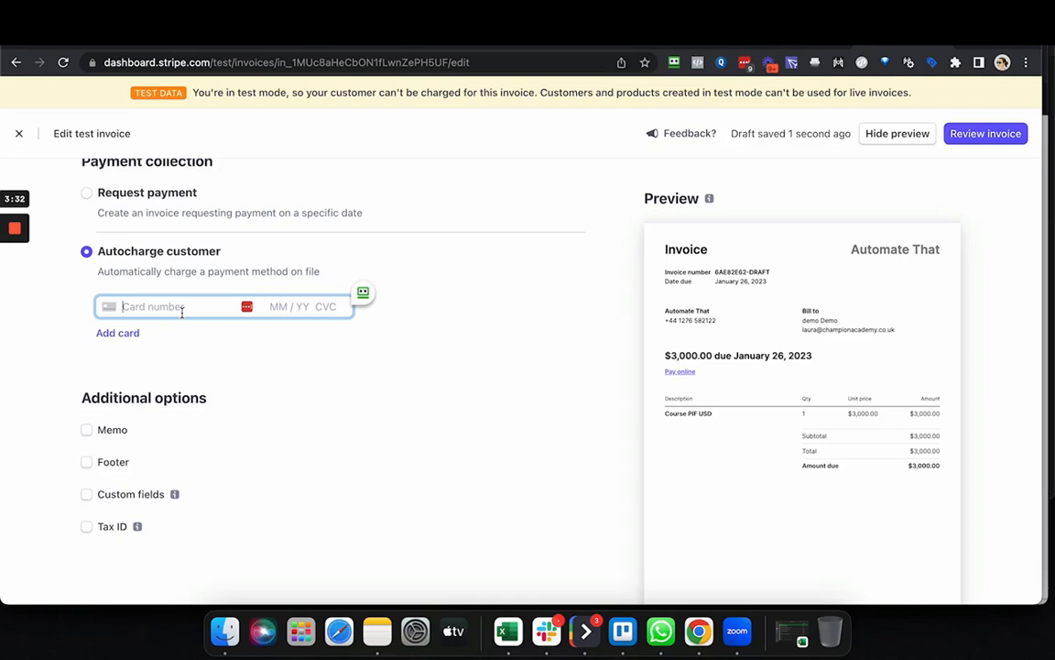
{"action": "triple_click", "coordinate": [182, 312]}
{"action": "key", "text": "BackSpace"}
{"action": "left_click", "coordinate": [14, 288]}
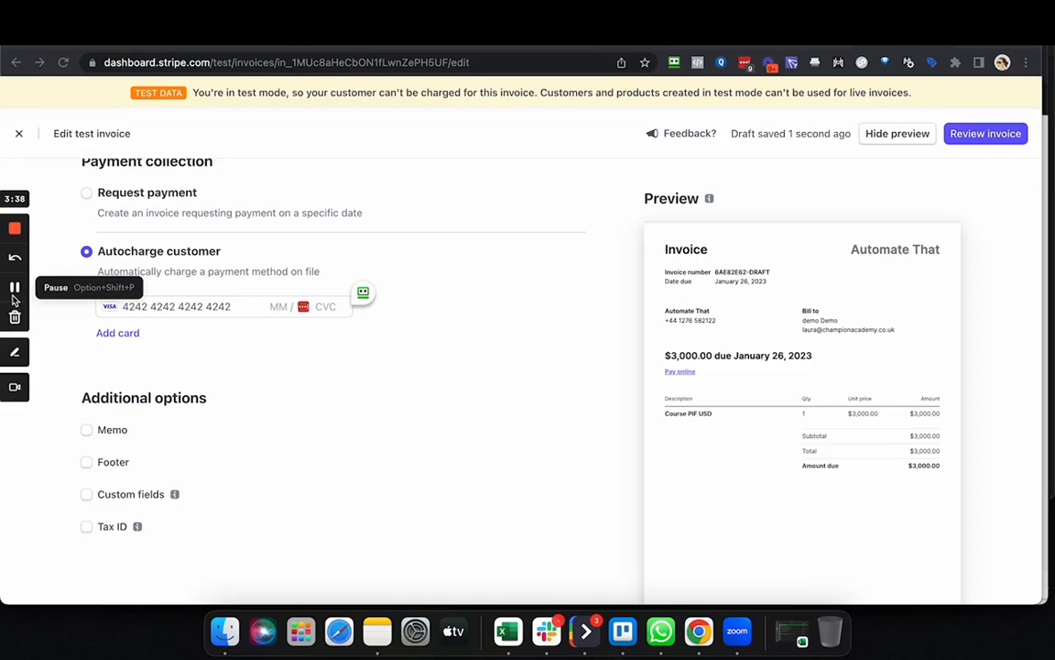
{"action": "left_click", "coordinate": [275, 309]}
{"action": "type", "text": "0"}
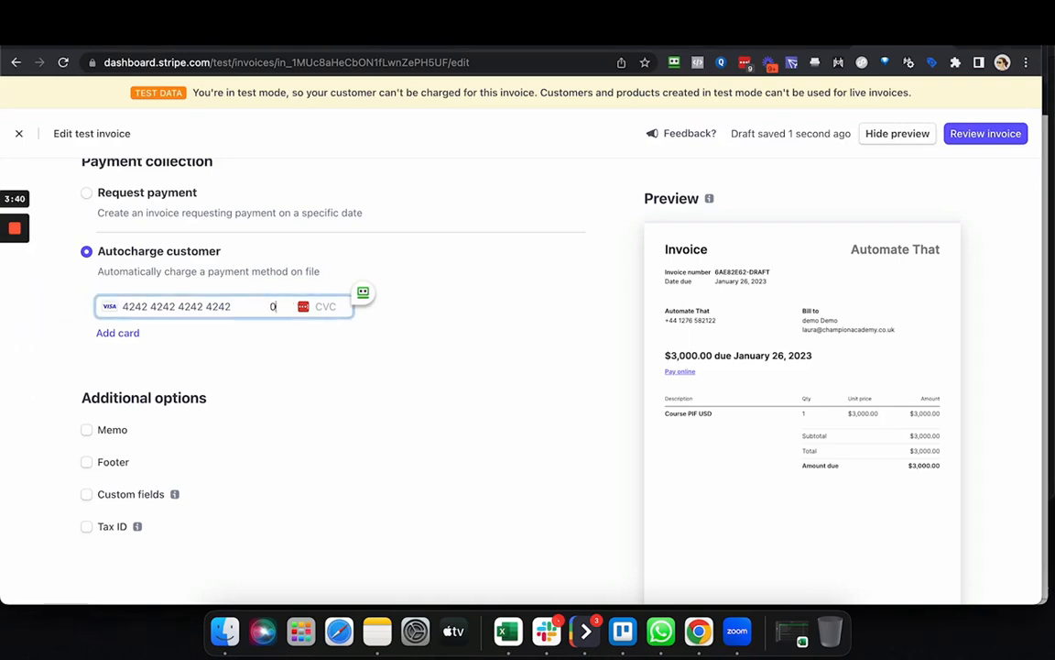
{"action": "type", "text": "4 / 24"}
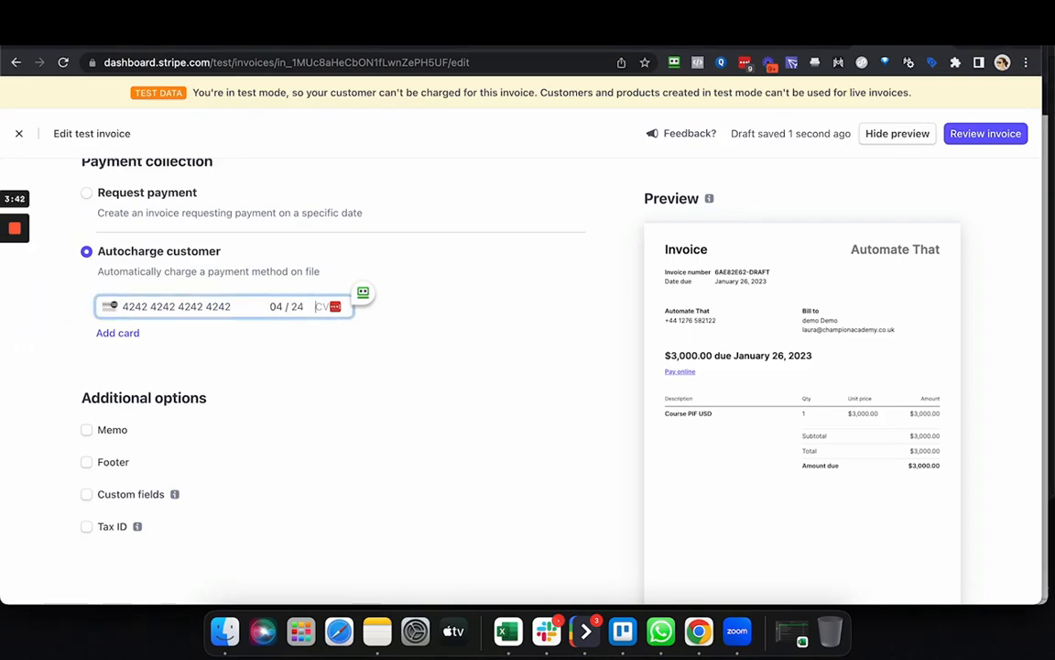
{"action": "left_click", "coordinate": [126, 333]}
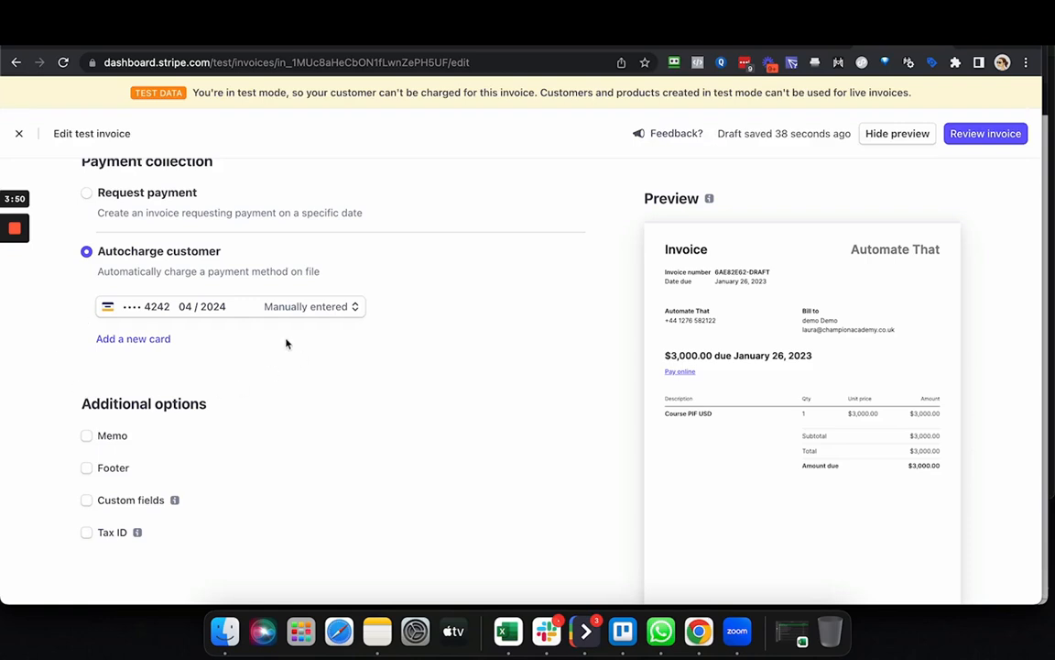
Review the completed invoice and its charge confirmation with the internal note field, and dismiss it without charging.
{"action": "scroll", "coordinate": [391, 448], "scroll_direction": "down", "scroll_amount": 1}
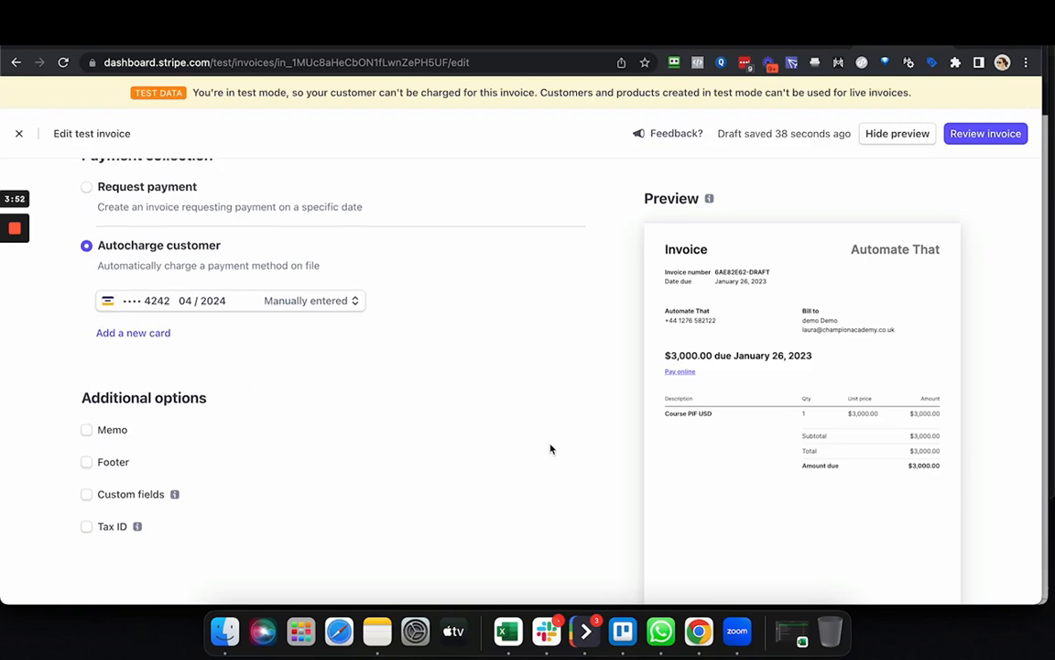
{"action": "scroll", "coordinate": [360, 303], "scroll_direction": "up", "scroll_amount": 5}
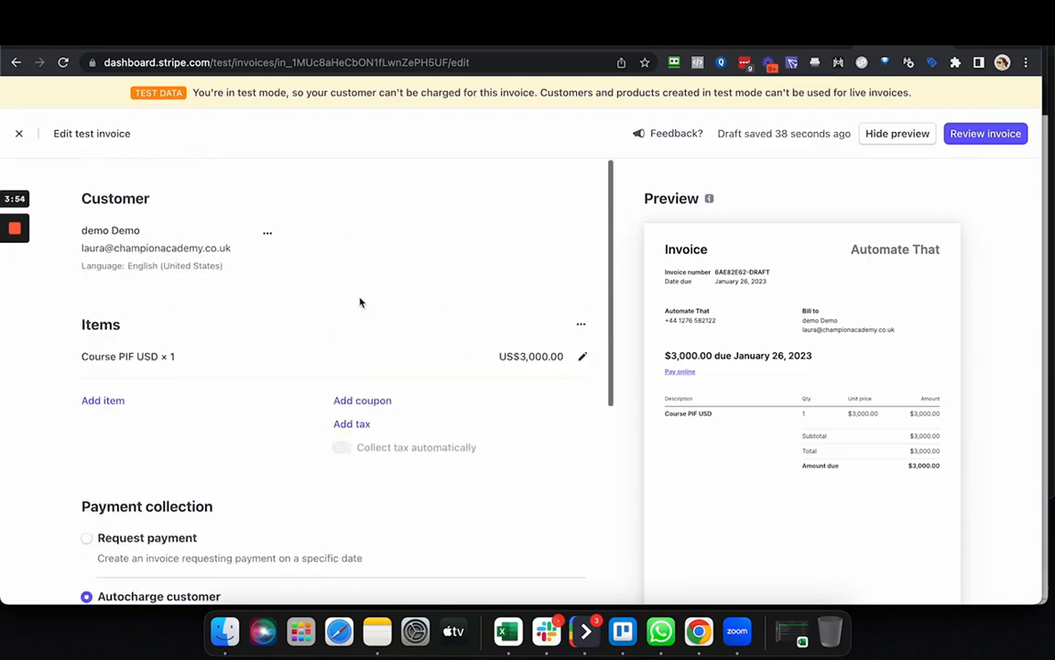
{"action": "scroll", "coordinate": [249, 404], "scroll_direction": "down", "scroll_amount": 5}
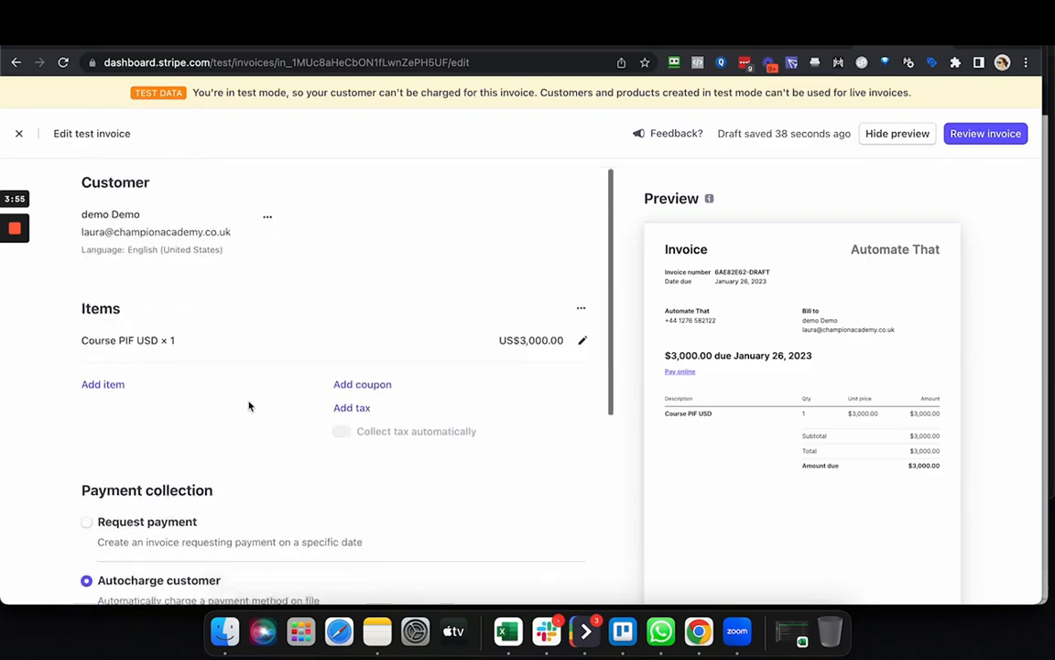
{"action": "left_click", "coordinate": [996, 140]}
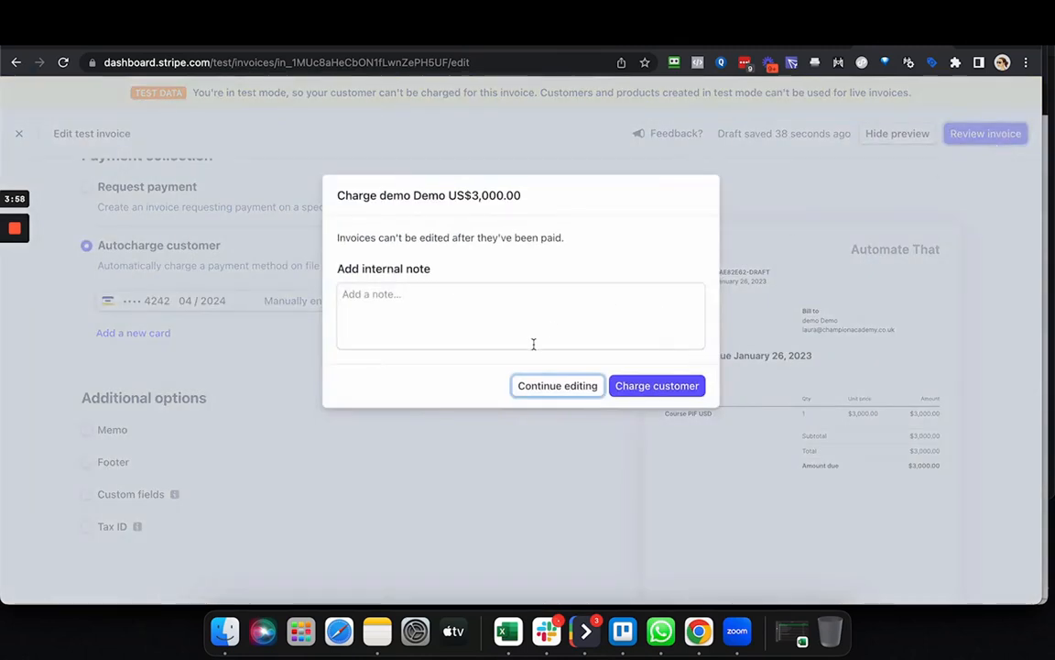
{"action": "left_click", "coordinate": [459, 318]}
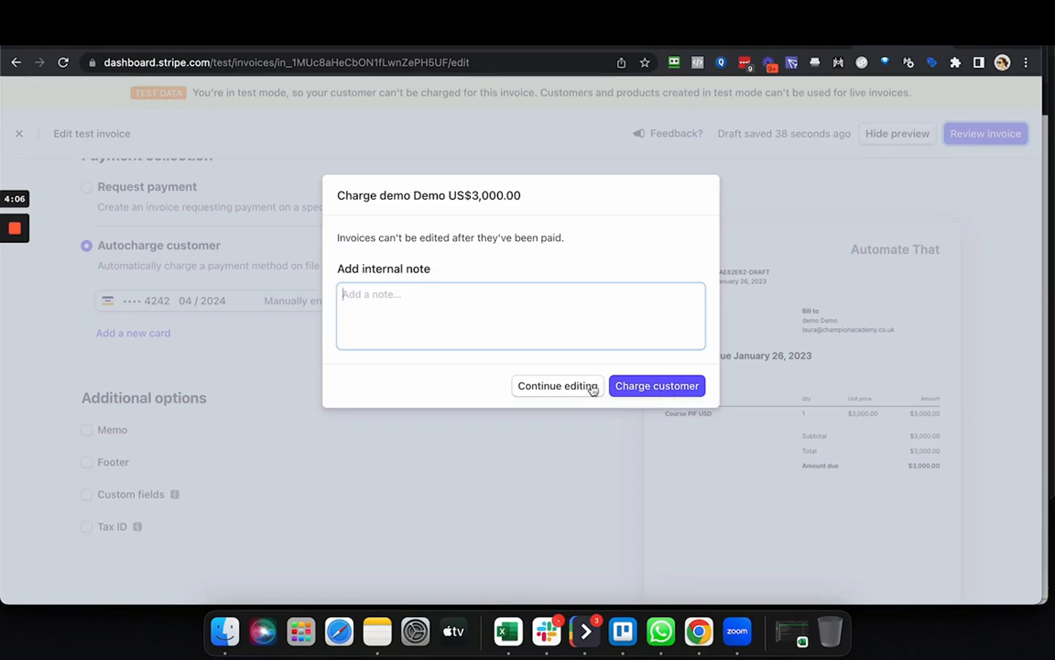
{"action": "left_click", "coordinate": [746, 217]}
Try Request payment with the invoice due tomorrow, and view the send confirmation without sending it.
{"action": "scroll", "coordinate": [94, 281], "scroll_direction": "up", "scroll_amount": 2}
{"action": "left_click", "coordinate": [87, 265]}
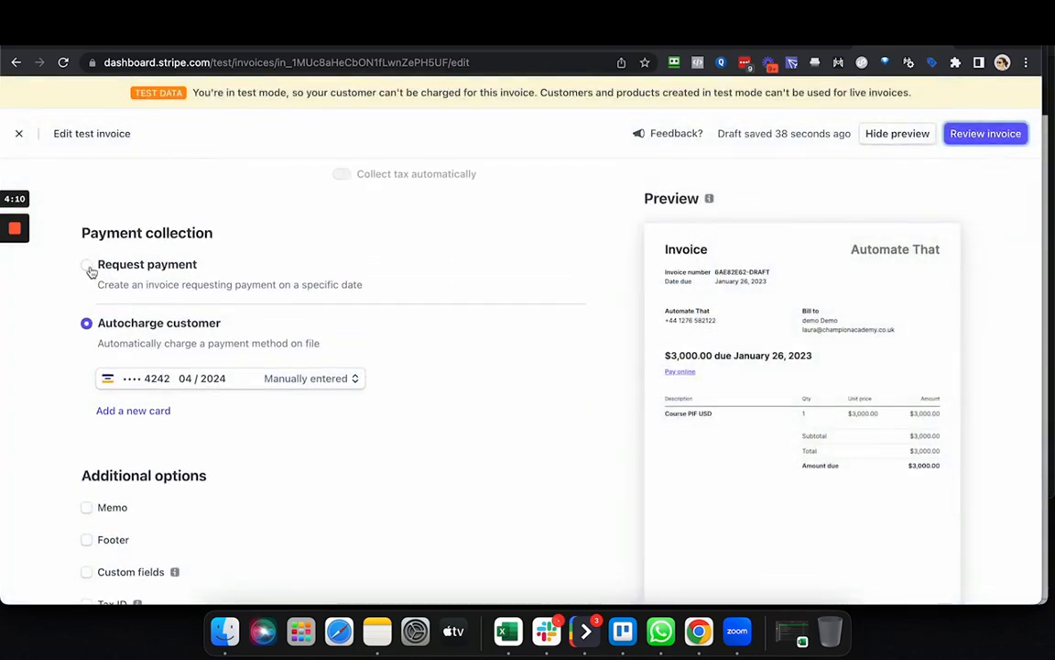
{"action": "left_click", "coordinate": [174, 328]}
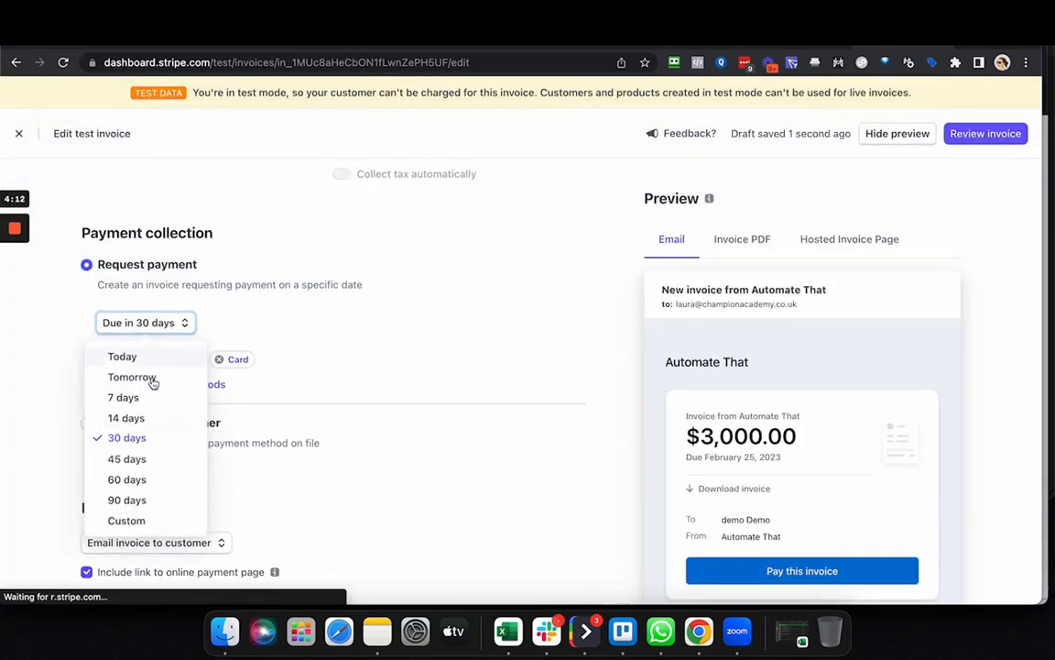
{"action": "left_click", "coordinate": [147, 376]}
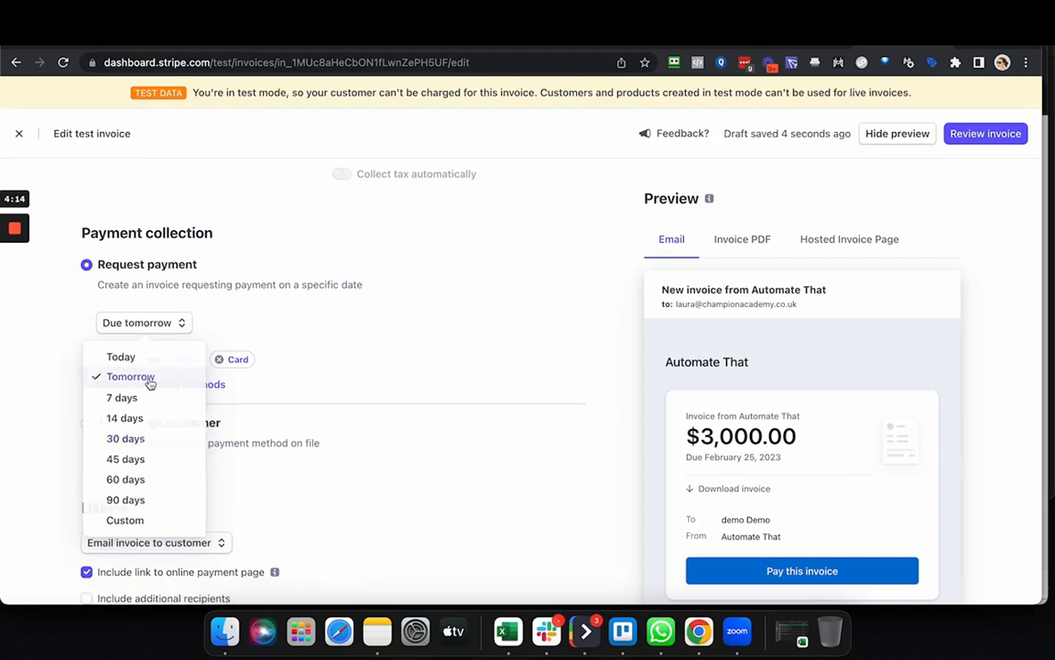
{"action": "left_click", "coordinate": [993, 141]}
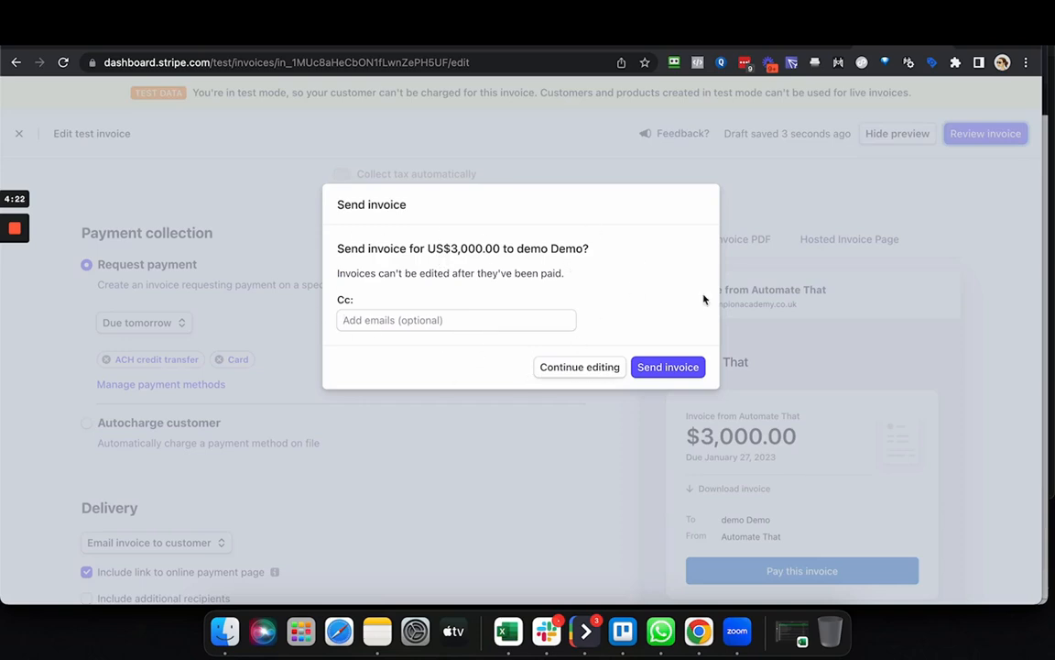
{"action": "left_click", "coordinate": [795, 261]}
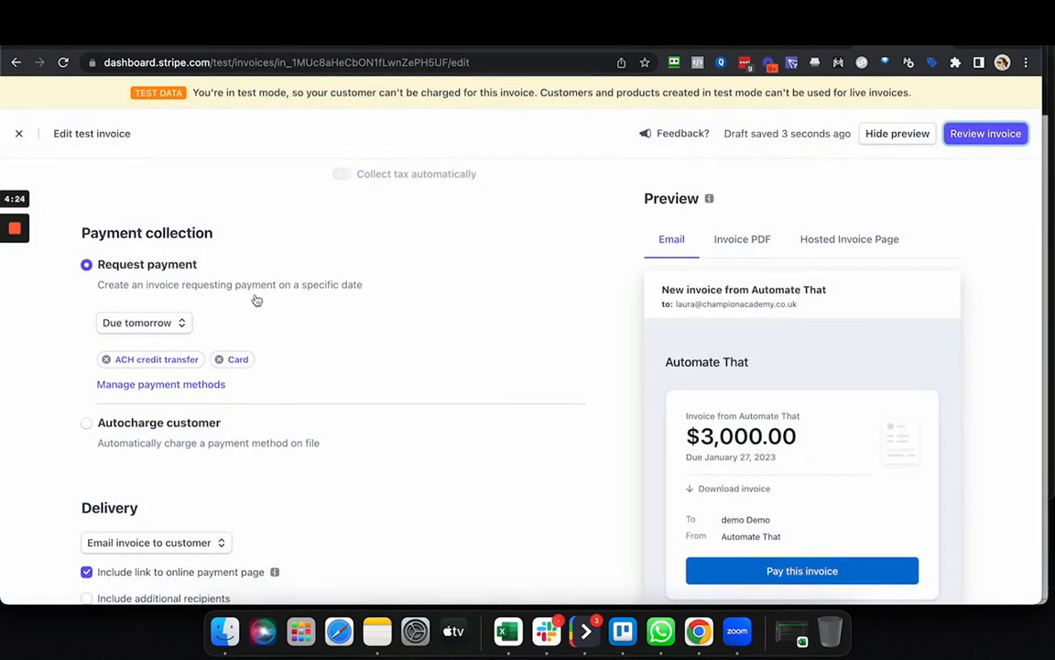
Set payment collection back to Autocharge customer and charge the customer for the reviewed invoice.
{"action": "scroll", "coordinate": [217, 338], "scroll_direction": "down", "scroll_amount": 2}
{"action": "left_click", "coordinate": [217, 338]}
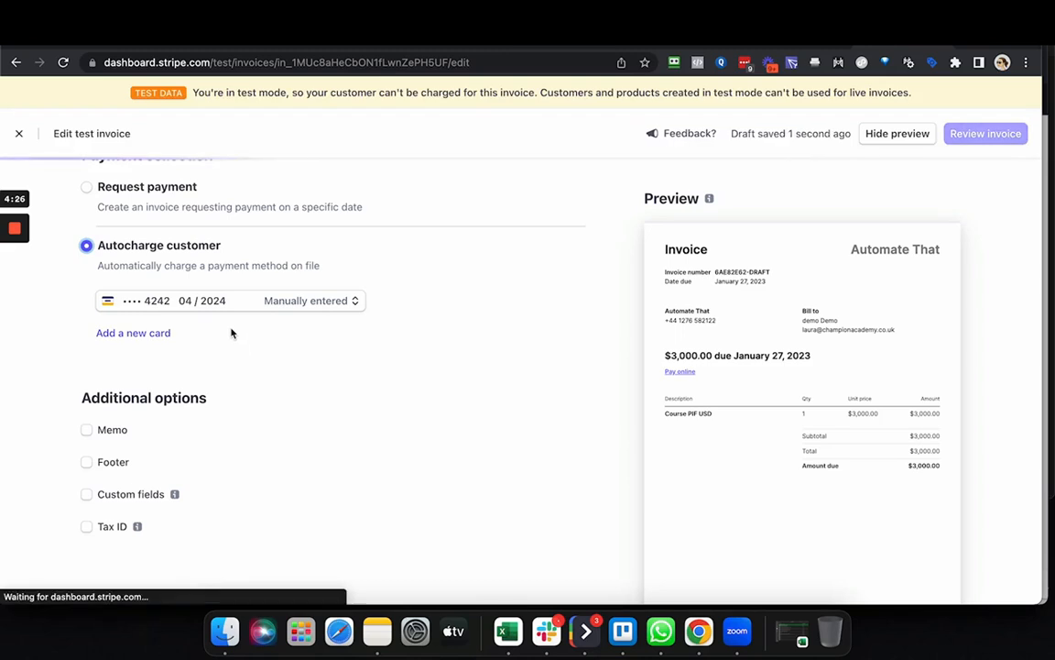
{"action": "left_click", "coordinate": [985, 135]}
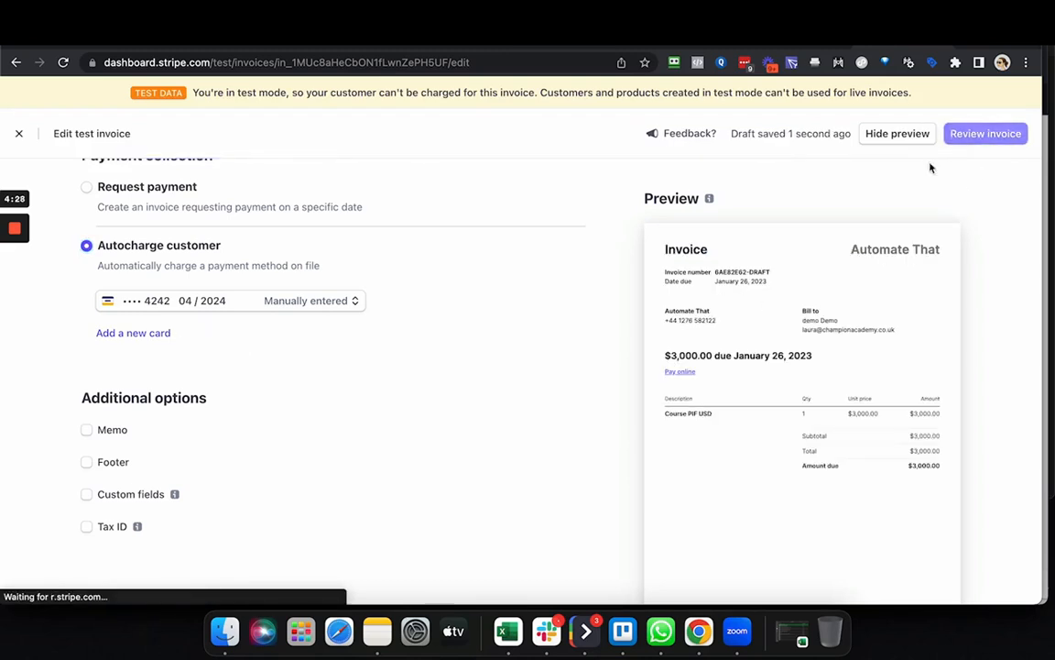
{"action": "left_click", "coordinate": [658, 386]}
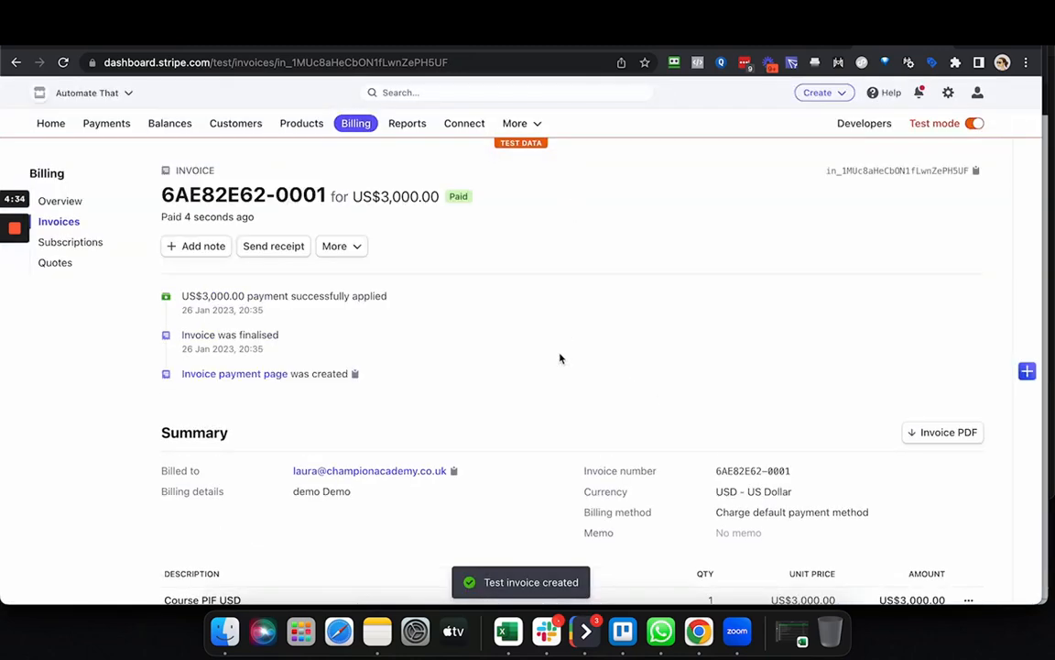
Send the paid invoice's receipt to the customer's email address.
{"action": "scroll", "coordinate": [511, 379], "scroll_direction": "down", "scroll_amount": 2}
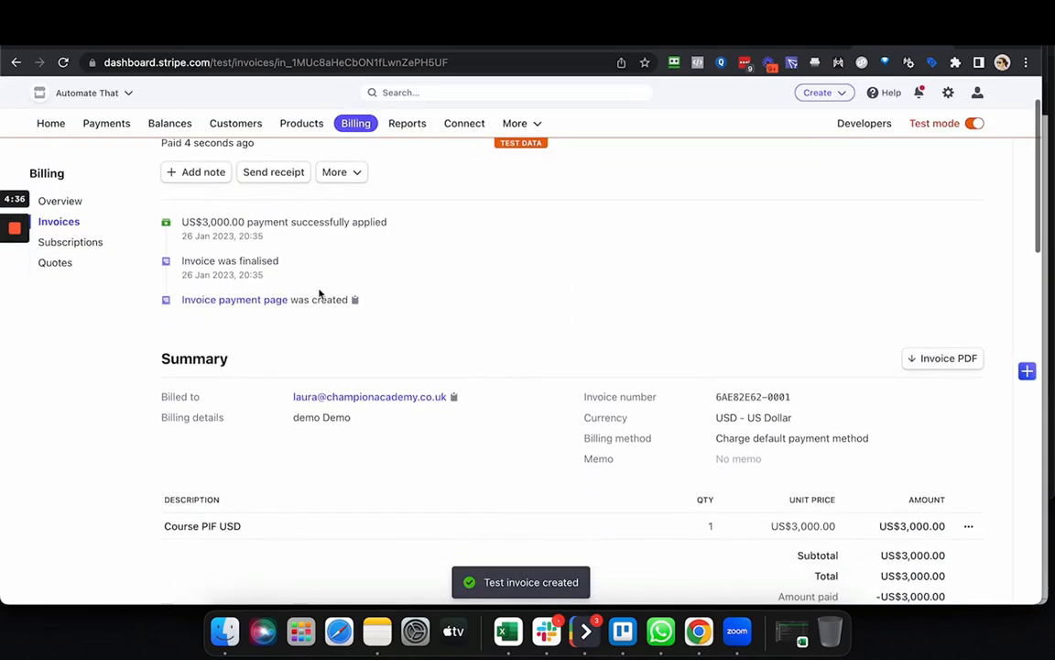
{"action": "scroll", "coordinate": [459, 265], "scroll_direction": "up", "scroll_amount": 2}
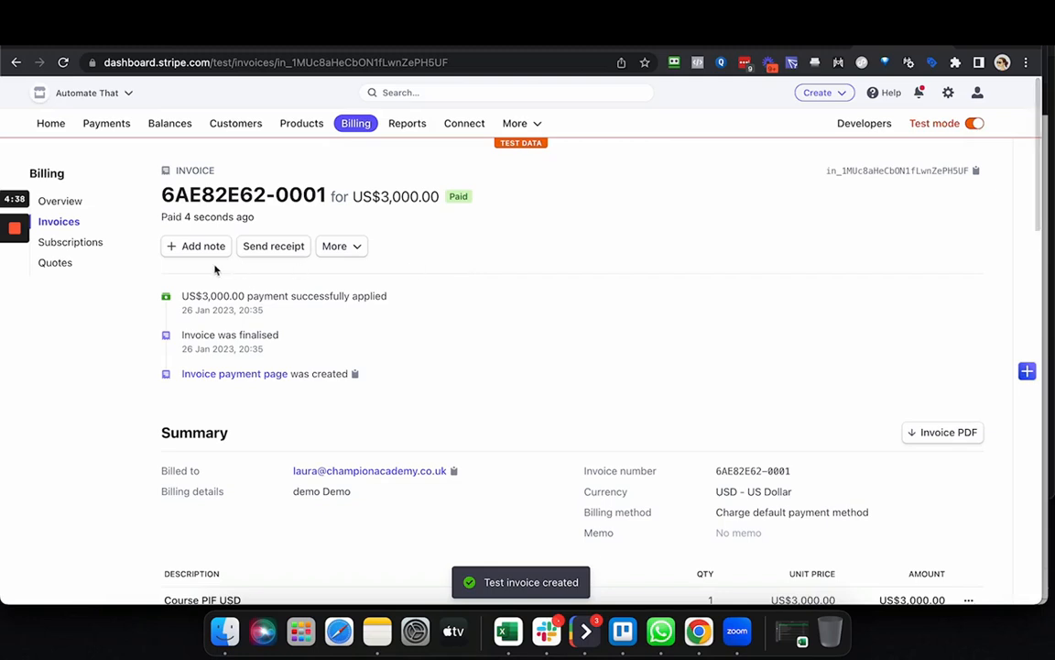
{"action": "left_click", "coordinate": [265, 247]}
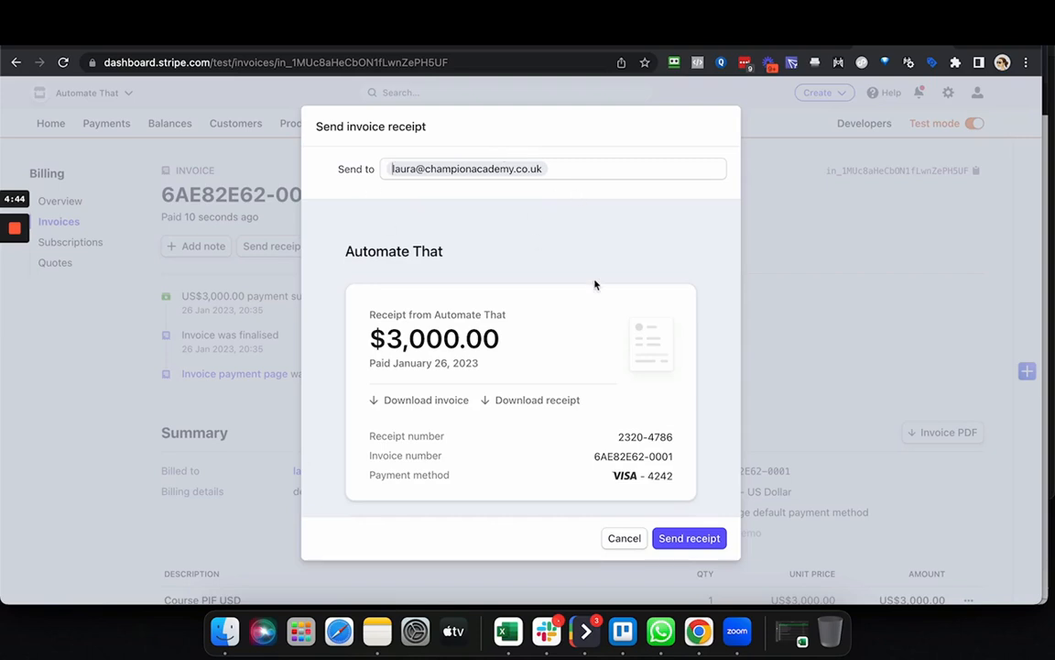
{"action": "scroll", "coordinate": [594, 285], "scroll_direction": "down", "scroll_amount": 3}
{"action": "left_click", "coordinate": [697, 536]}
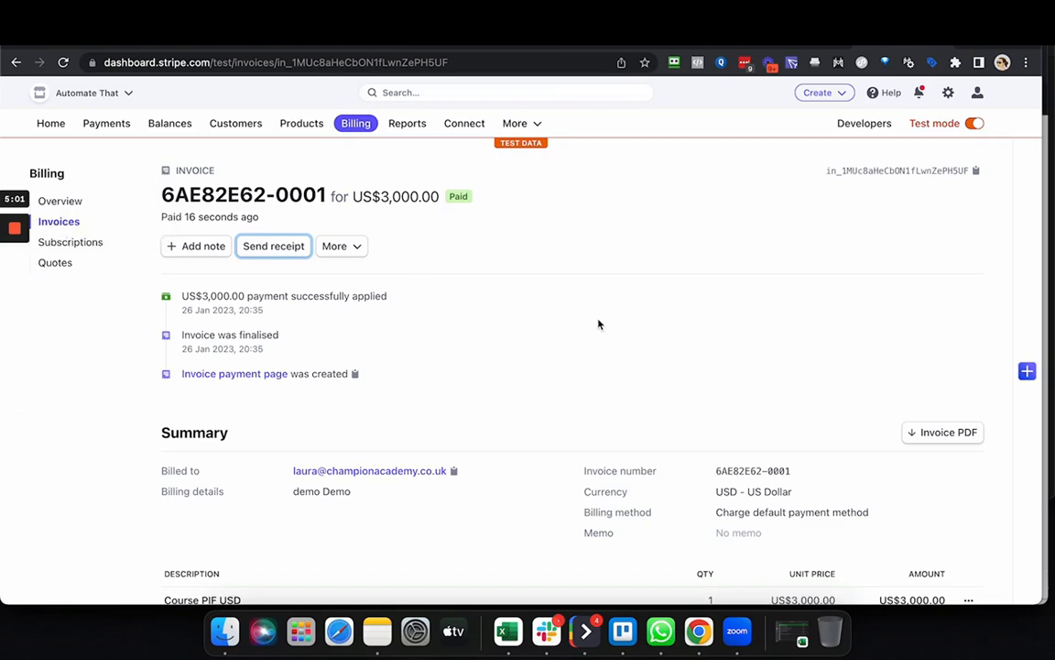
Start a new customer from the customers list and name it "Demo 2".
{"action": "left_click", "coordinate": [248, 128]}
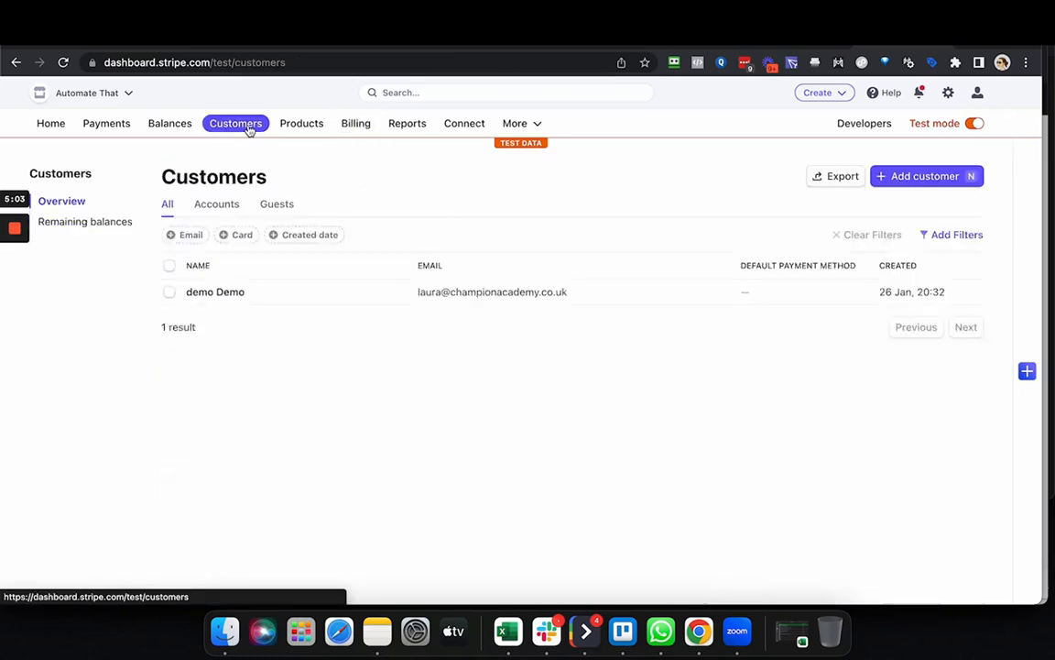
{"action": "left_click", "coordinate": [939, 176]}
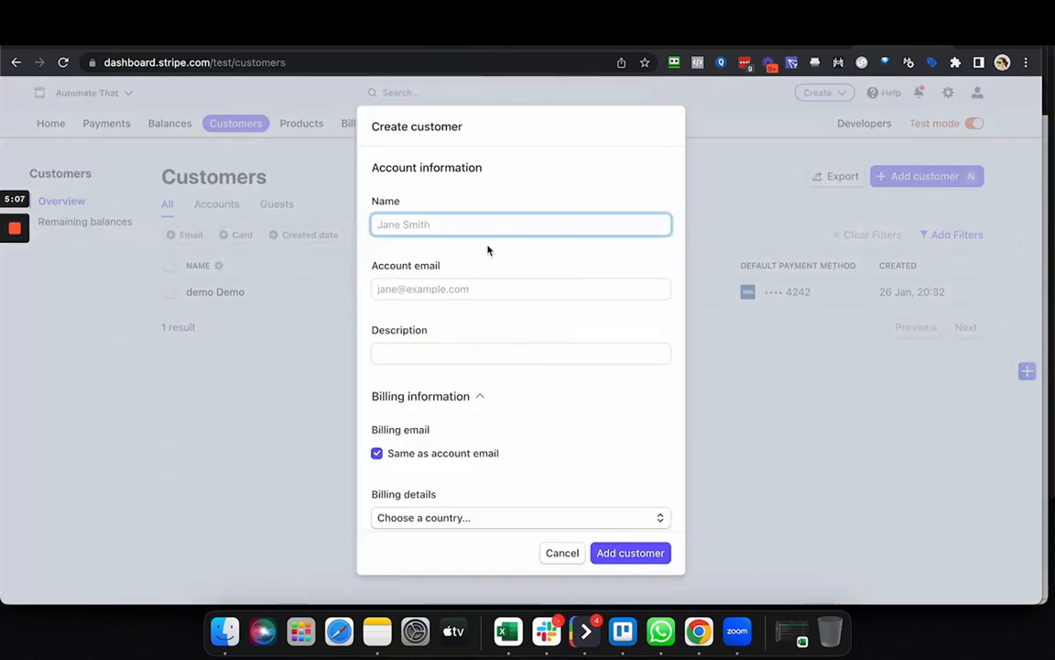
{"action": "type", "text": "Demo "}
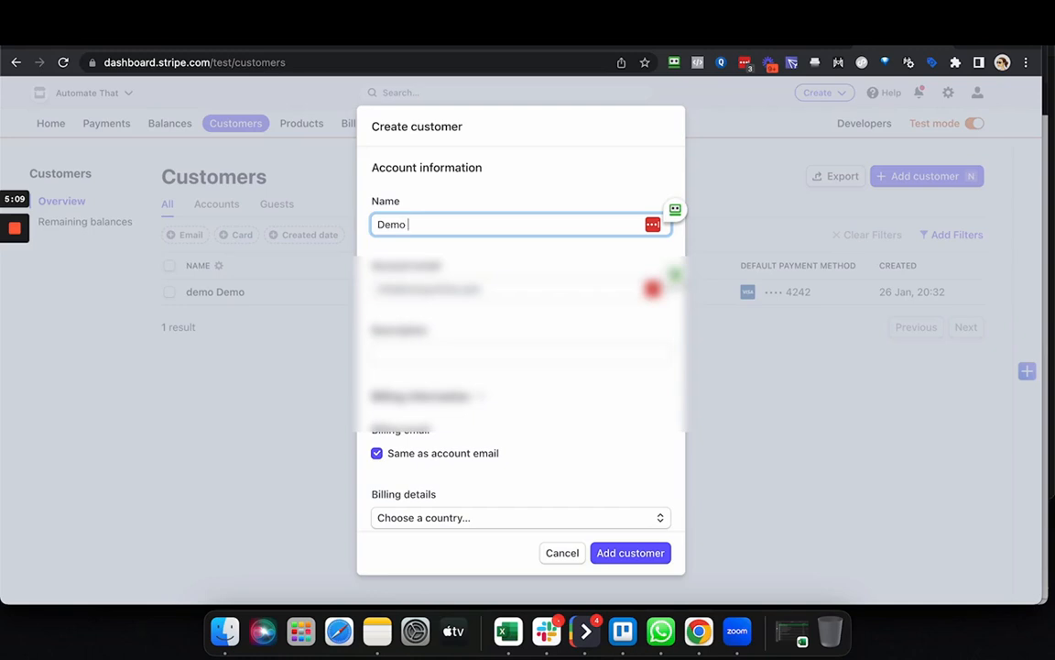
{"action": "type", "text": "2"}
Replace the account email with the new customer's email address and add the customer, leaving the other fields at their defaults.
{"action": "left_click", "coordinate": [499, 288]}
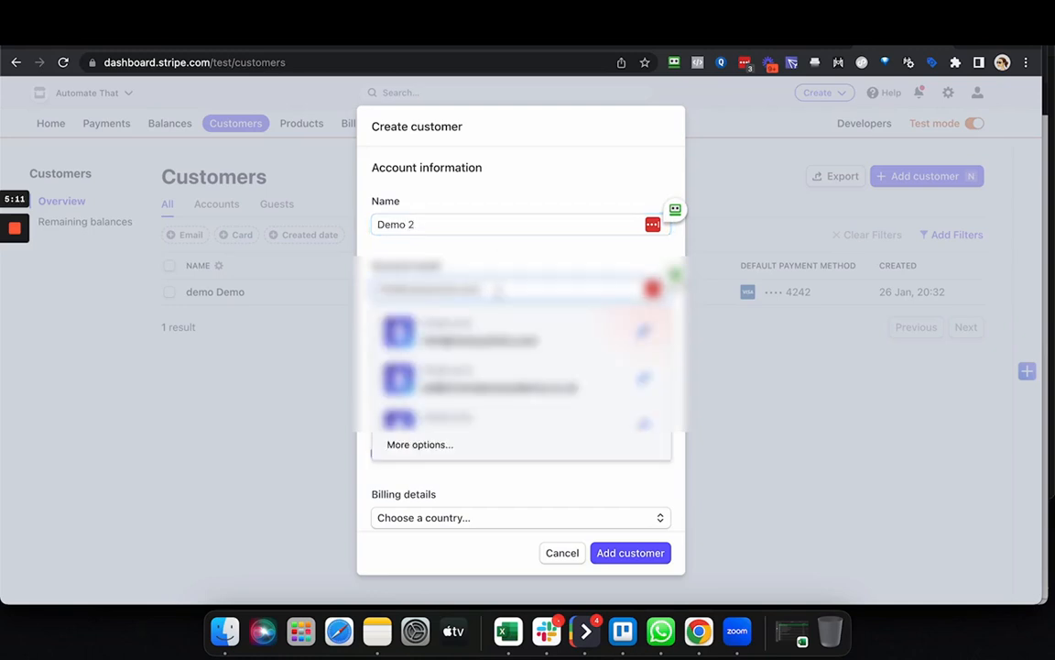
{"action": "triple_click", "coordinate": [499, 290]}
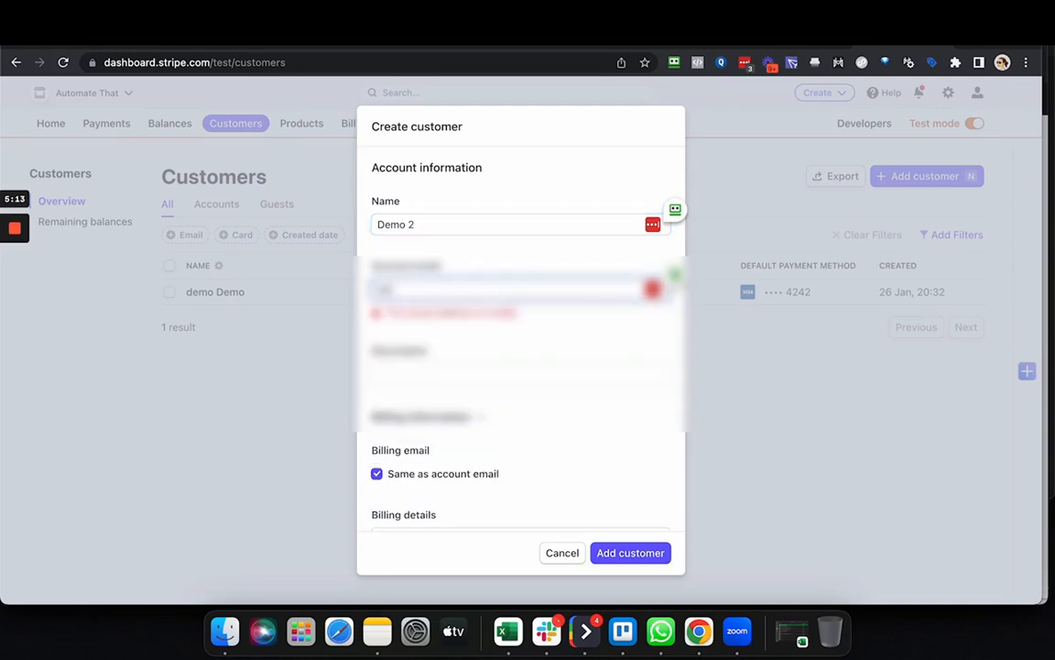
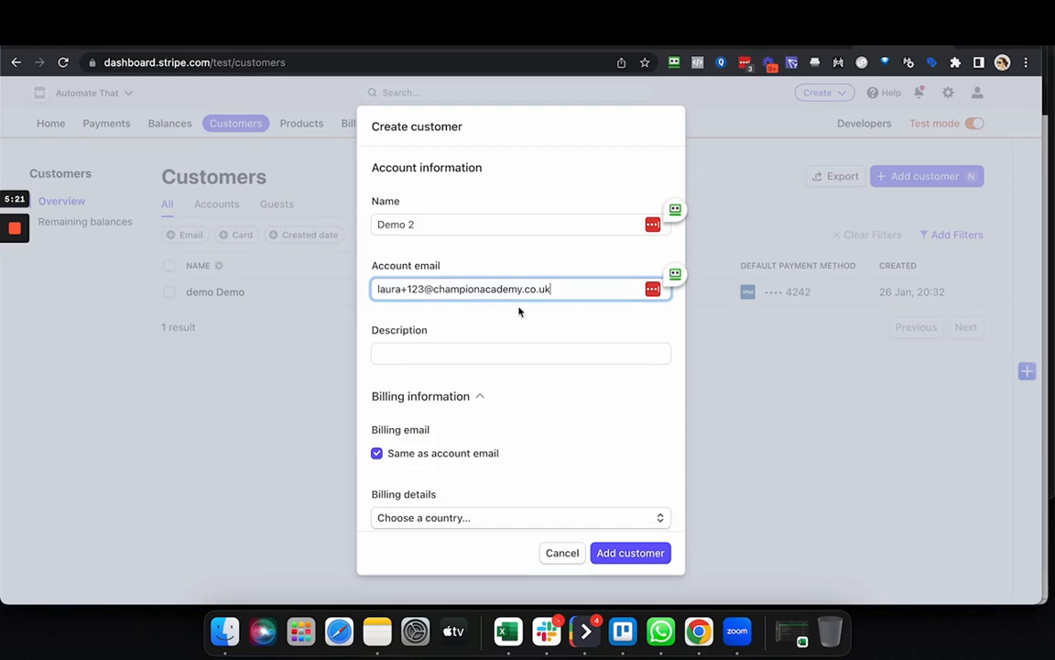
{"action": "left_click", "coordinate": [542, 326]}
{"action": "scroll", "coordinate": [541, 358], "scroll_direction": "down", "scroll_amount": 2}
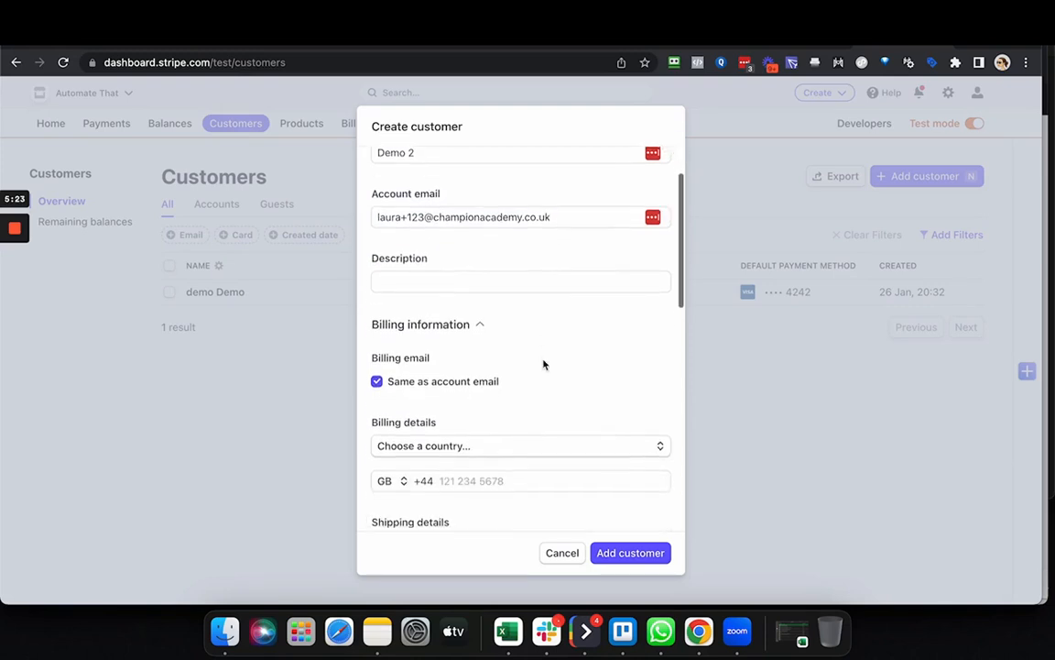
{"action": "scroll", "coordinate": [544, 364], "scroll_direction": "down", "scroll_amount": 10}
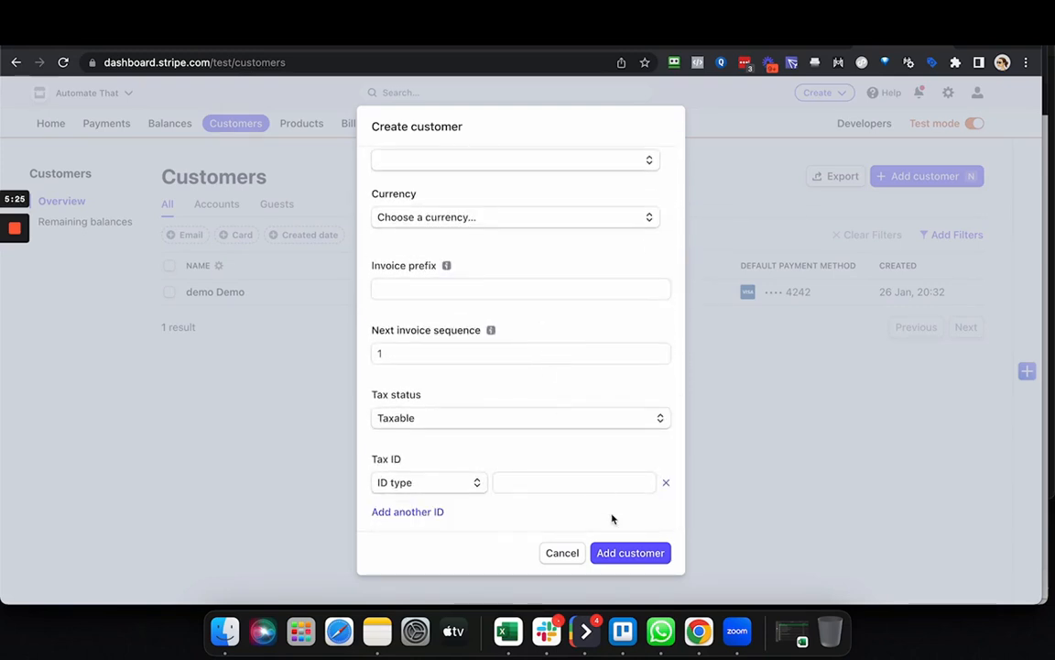
{"action": "left_click", "coordinate": [634, 556]}
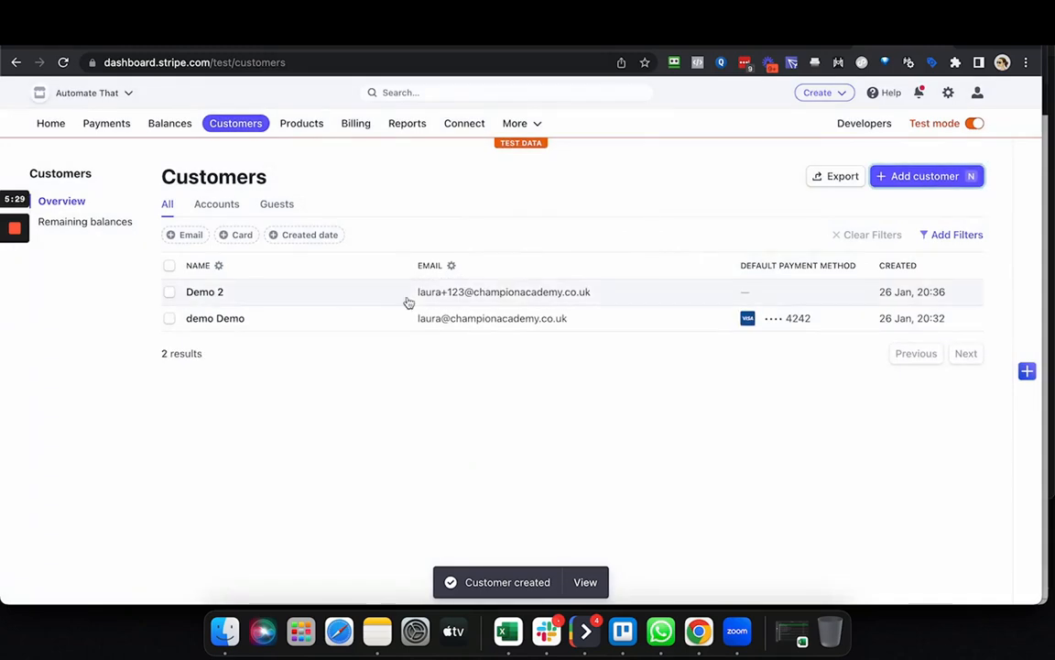
Open the Demo 2 customer record, start a test subscription and look through the existing products.
{"action": "left_click", "coordinate": [225, 298]}
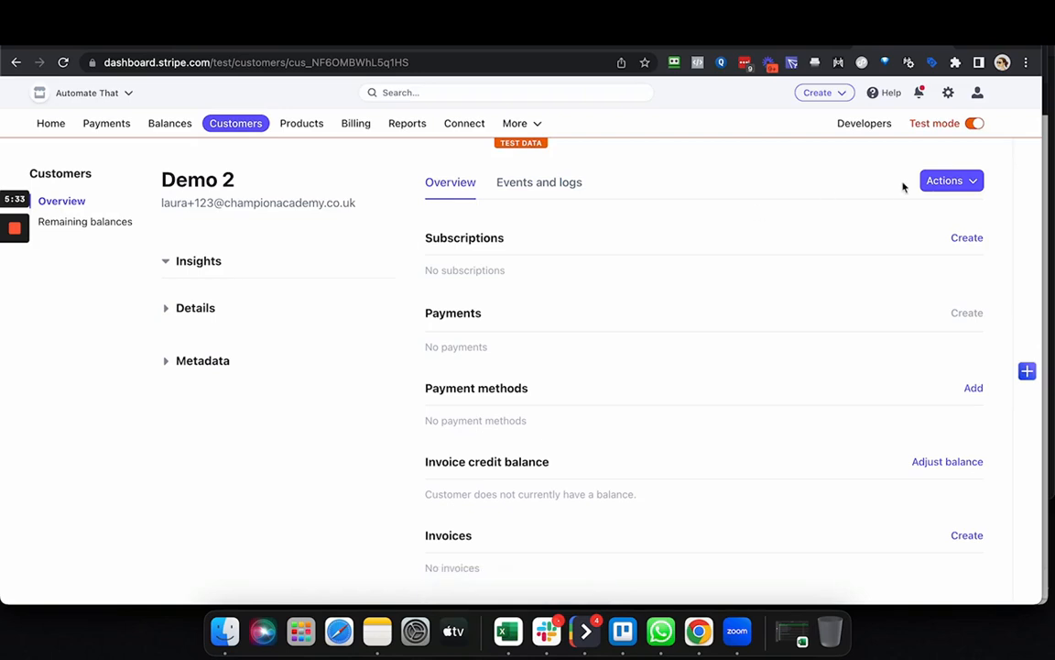
{"action": "left_click", "coordinate": [953, 181]}
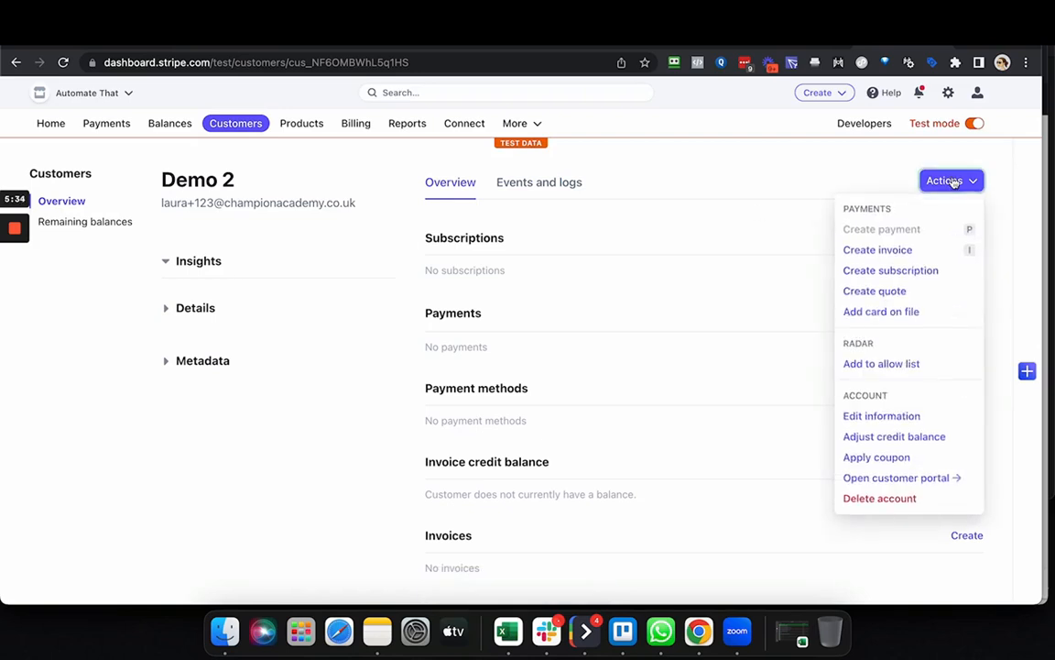
{"action": "left_click", "coordinate": [912, 273]}
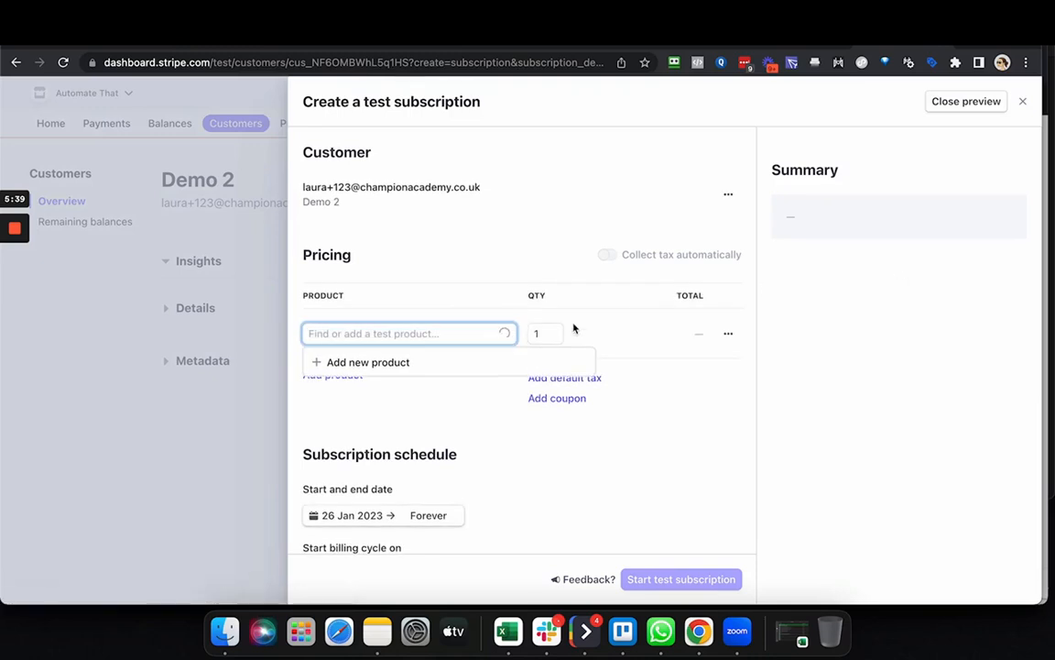
{"action": "scroll", "coordinate": [474, 293], "scroll_direction": "down", "scroll_amount": 1}
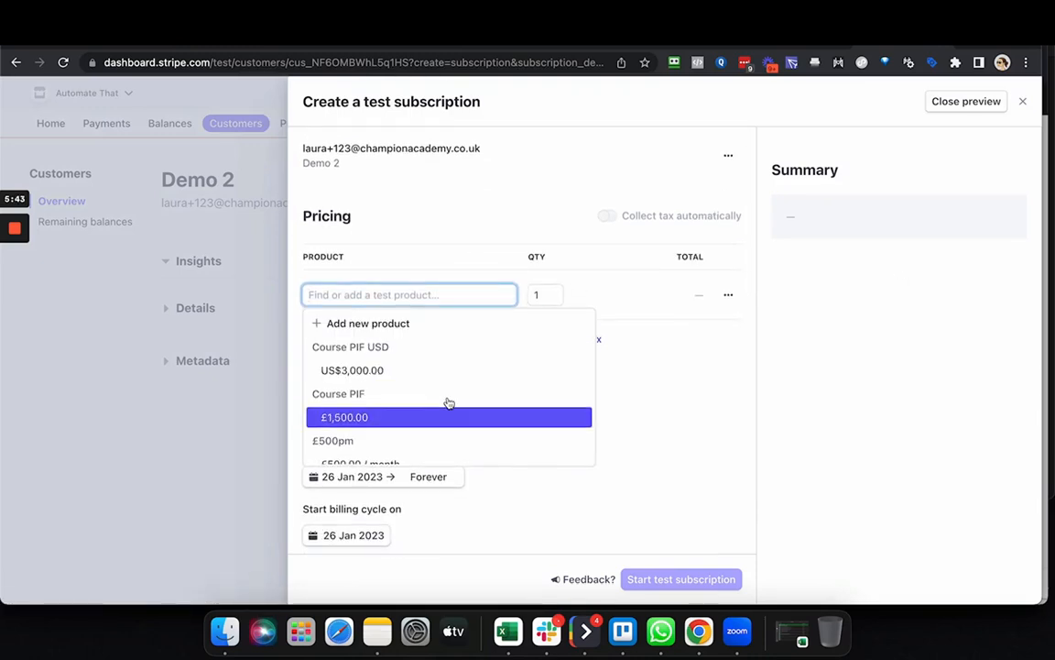
{"action": "scroll", "coordinate": [448, 400], "scroll_direction": "down", "scroll_amount": 3}
{"action": "scroll", "coordinate": [449, 403], "scroll_direction": "up", "scroll_amount": 3}
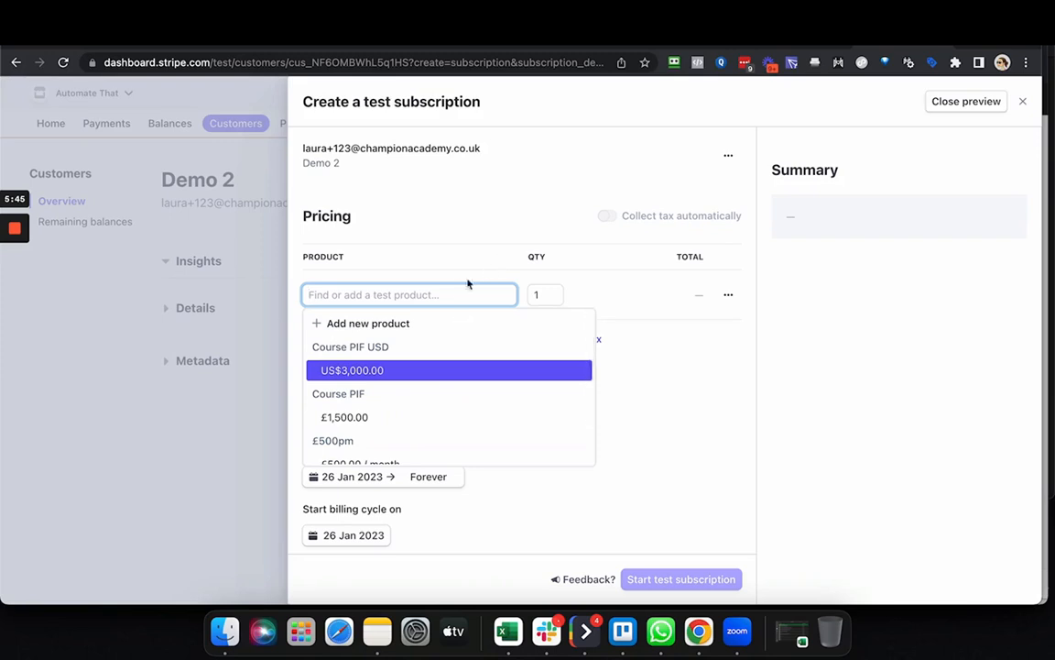
Start a new product for the subscription and name it "Course PP 500/month".
{"action": "left_click", "coordinate": [368, 329]}
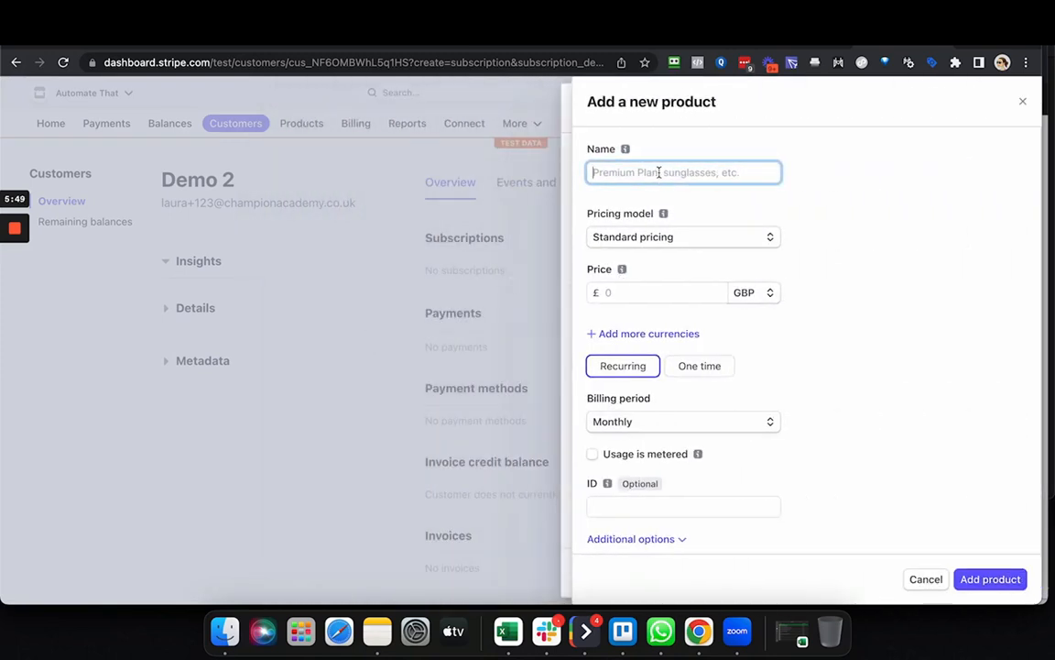
{"action": "type", "text": "Course PP"}
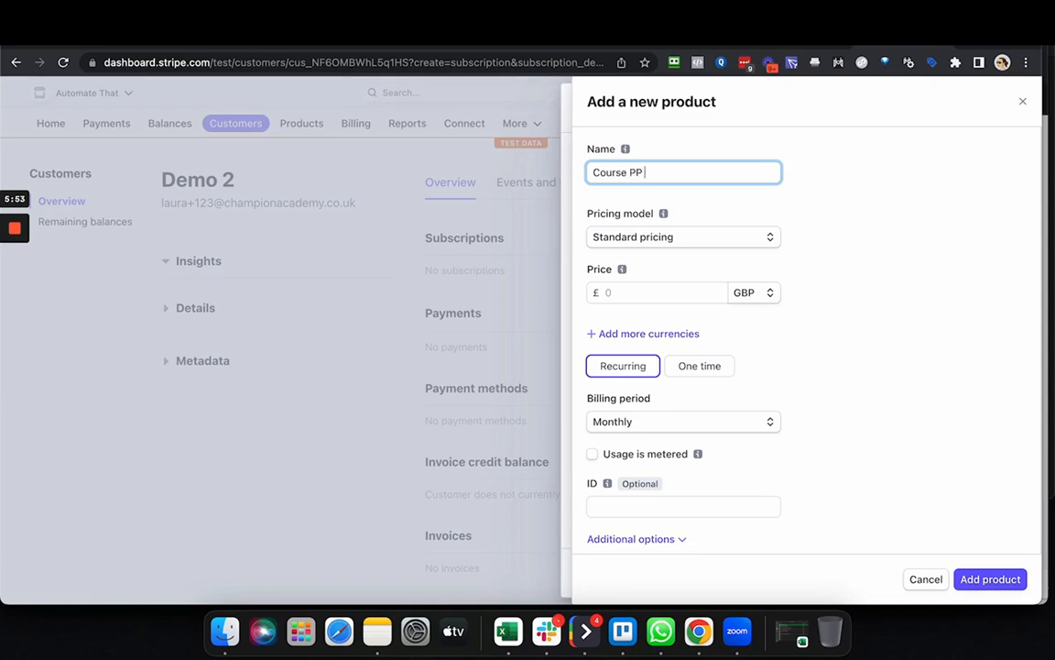
{"action": "type", "text": "500/month"}
Price the new product at 500.00 in US dollars and add it to the subscription.
{"action": "left_click", "coordinate": [770, 295]}
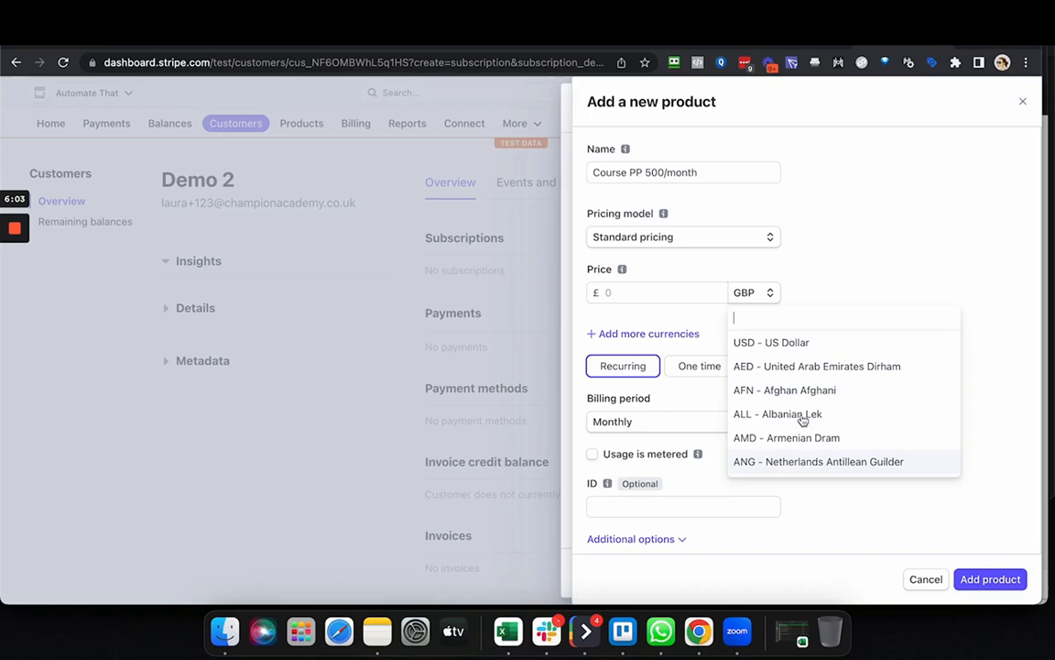
{"action": "left_click", "coordinate": [788, 347]}
{"action": "left_click", "coordinate": [640, 292]}
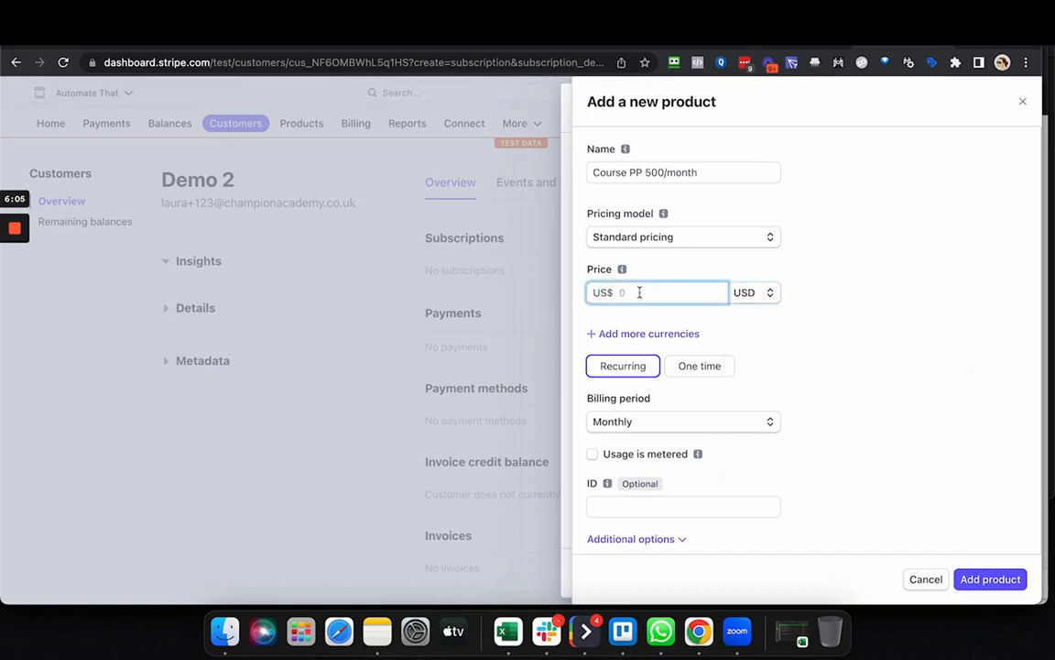
{"action": "type", "text": "500.00"}
{"action": "left_click", "coordinate": [759, 352]}
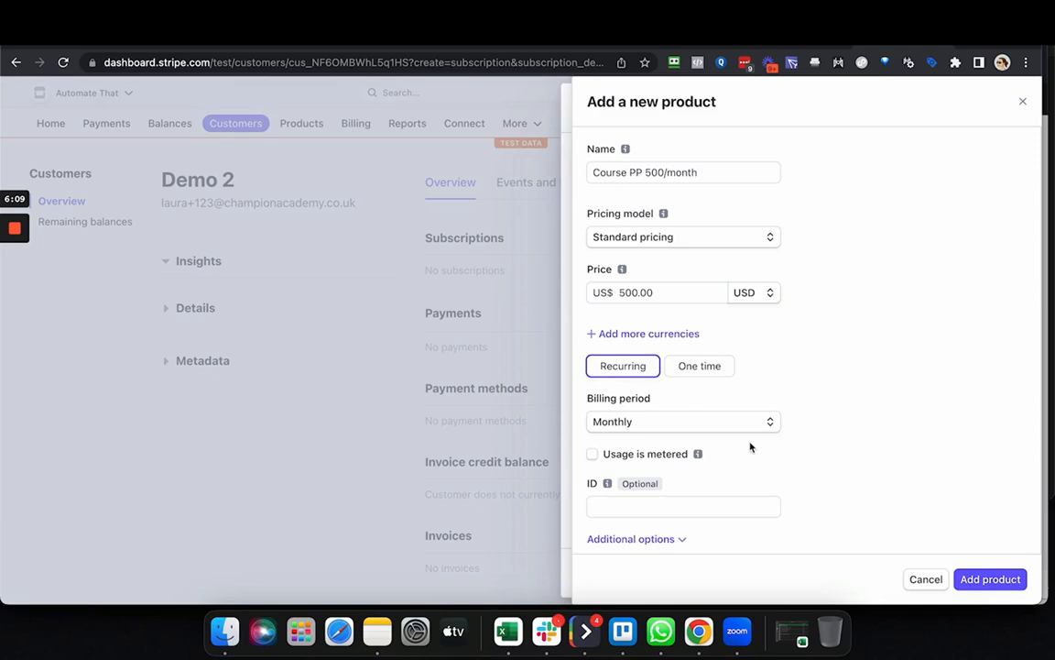
{"action": "left_click", "coordinate": [1002, 587]}
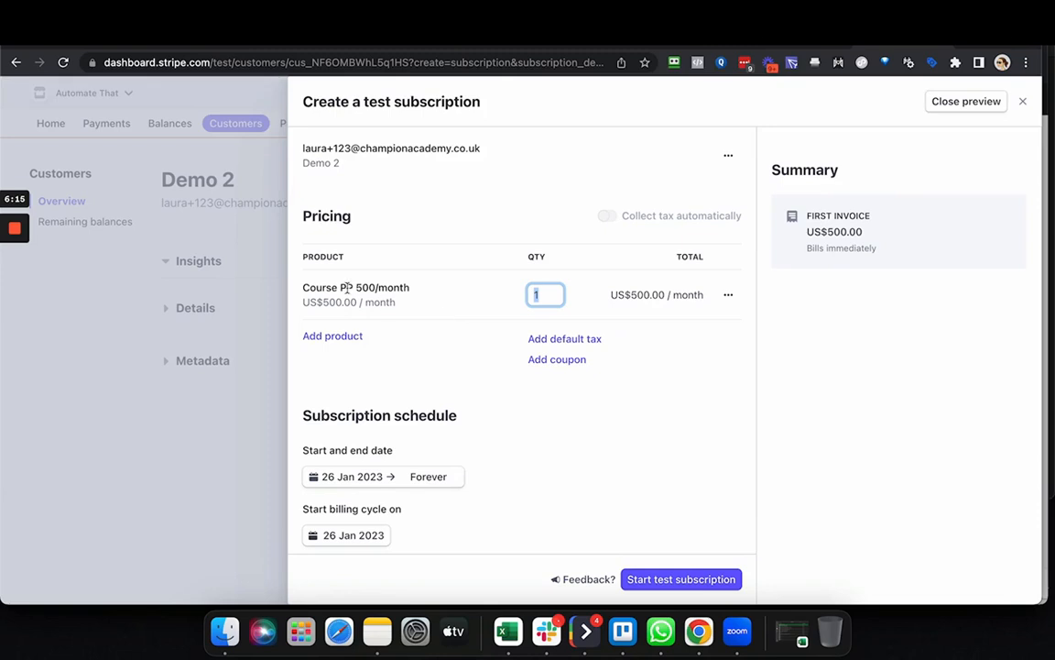
{"action": "left_click", "coordinate": [673, 364]}
Set the subscription schedule to end after 3 cycles.
{"action": "scroll", "coordinate": [576, 403], "scroll_direction": "down", "scroll_amount": 2}
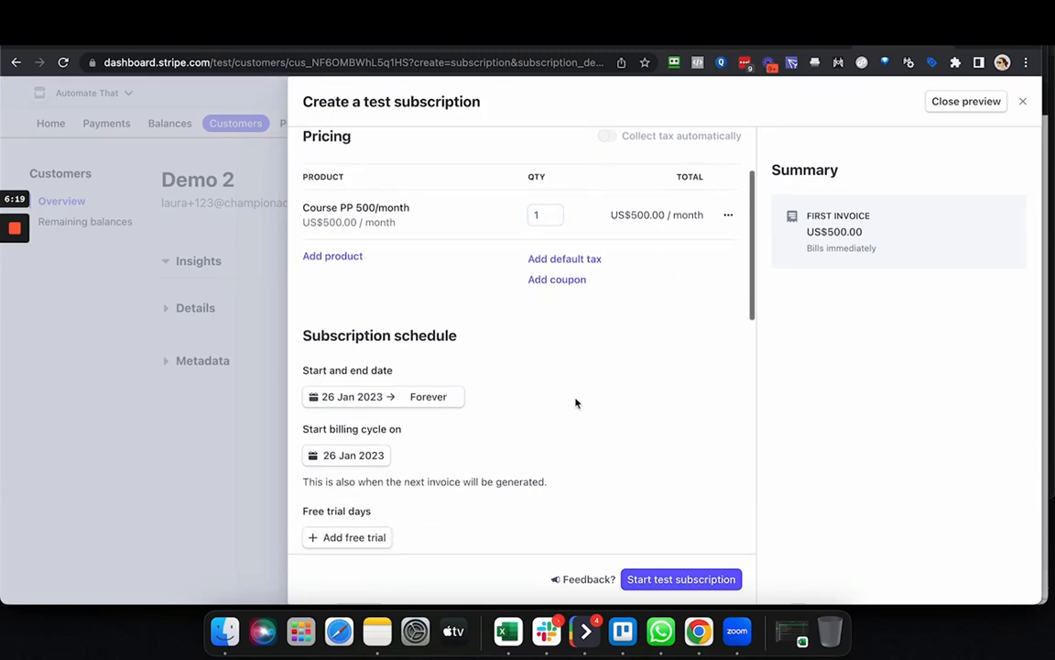
{"action": "scroll", "coordinate": [576, 403], "scroll_direction": "down", "scroll_amount": 2}
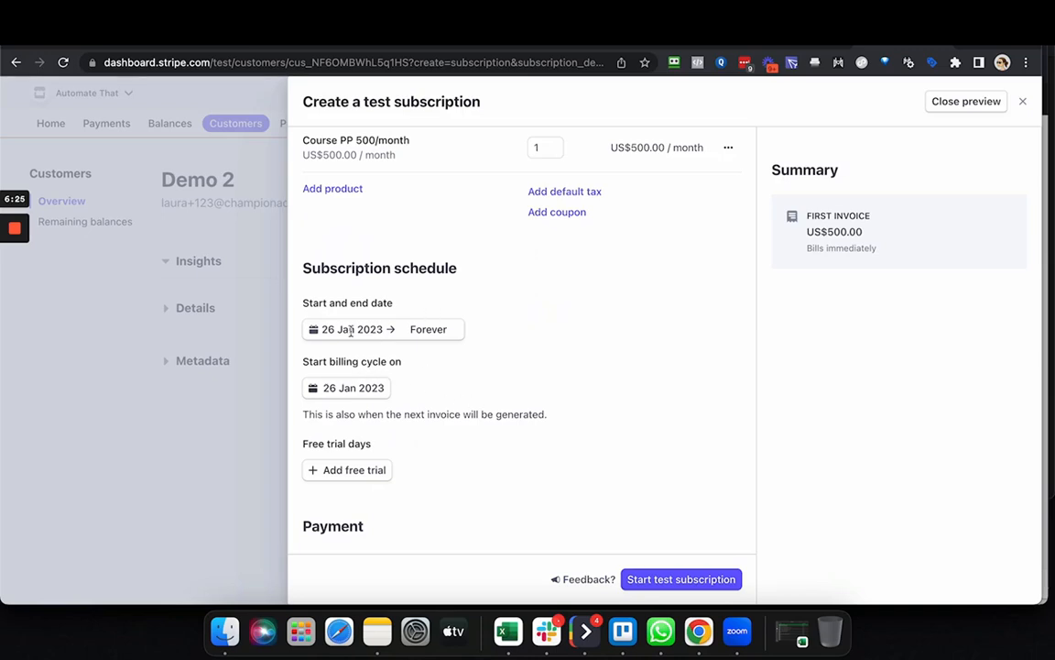
{"action": "left_click", "coordinate": [403, 331]}
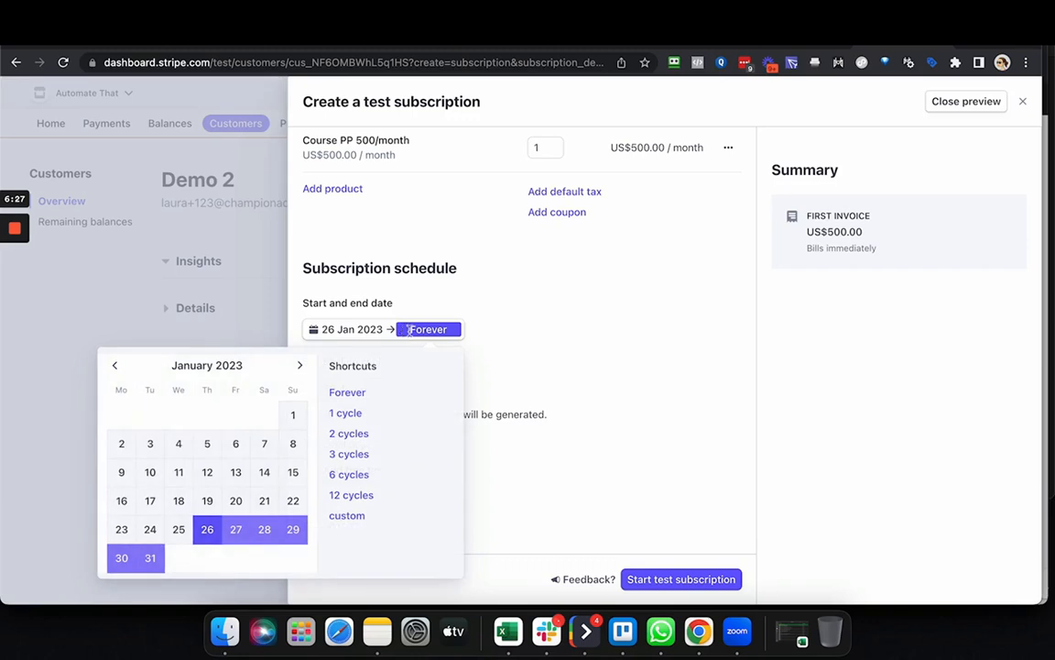
{"action": "left_click", "coordinate": [350, 455]}
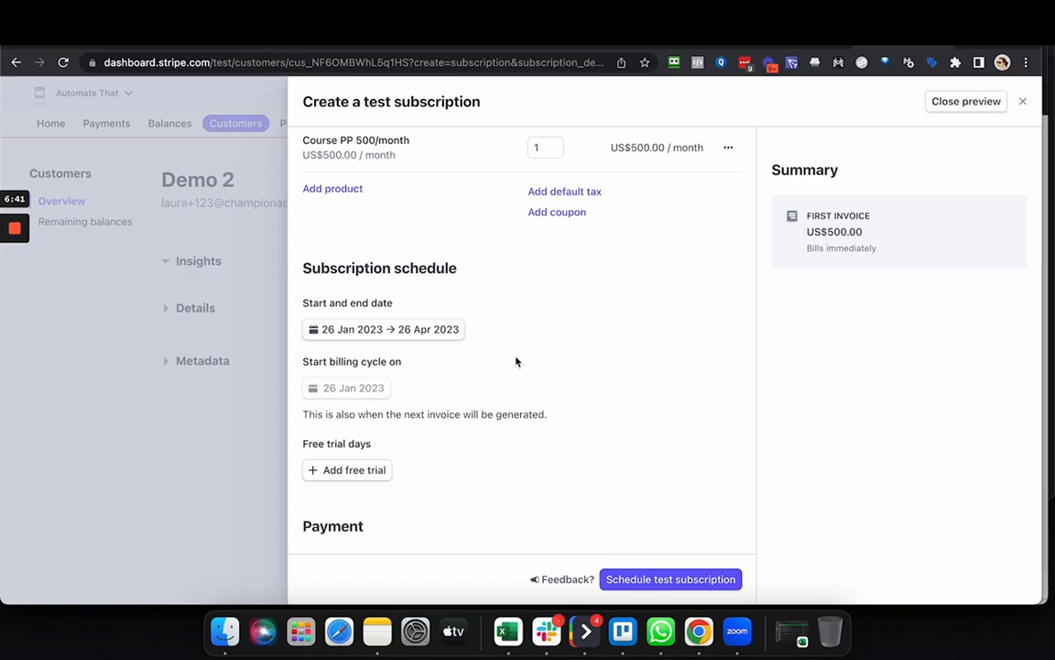
Try the option to email the invoice for manual payment, look at its payment due setting, and return to automatic charging.
{"action": "scroll", "coordinate": [519, 360], "scroll_direction": "down", "scroll_amount": 2}
{"action": "scroll", "coordinate": [516, 362], "scroll_direction": "down", "scroll_amount": 5}
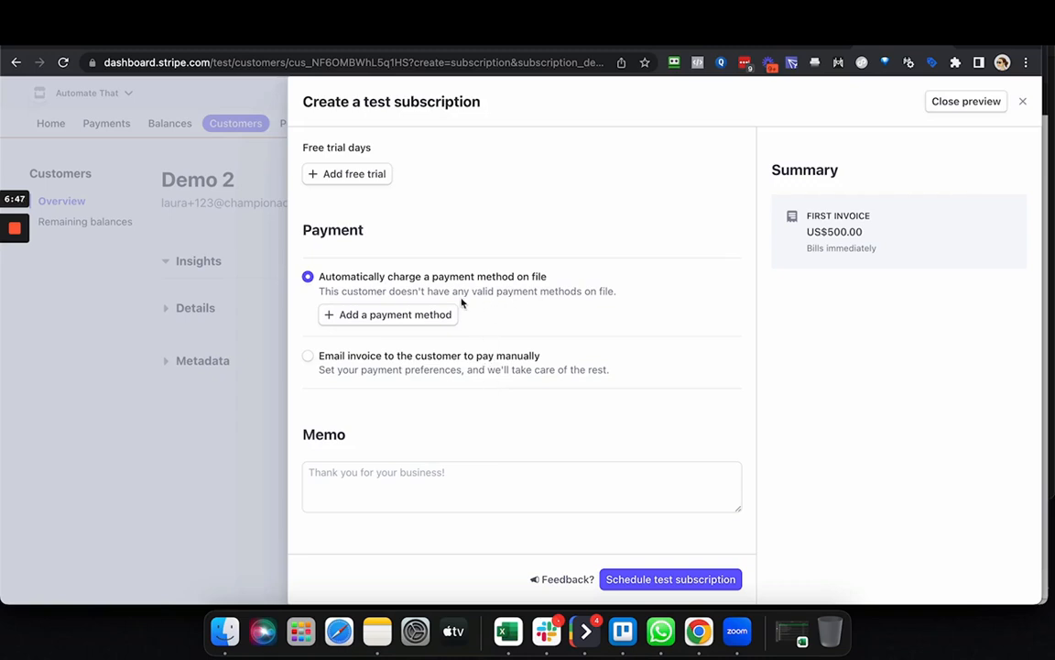
{"action": "left_click", "coordinate": [307, 355]}
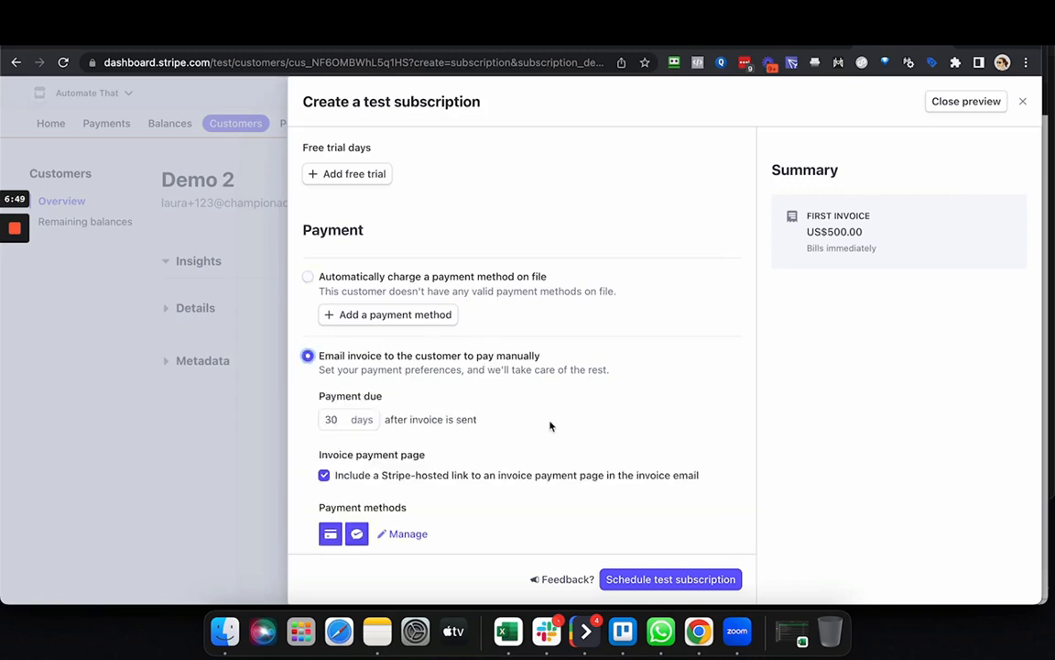
{"action": "scroll", "coordinate": [549, 425], "scroll_direction": "down", "scroll_amount": 1}
{"action": "left_click", "coordinate": [339, 368]}
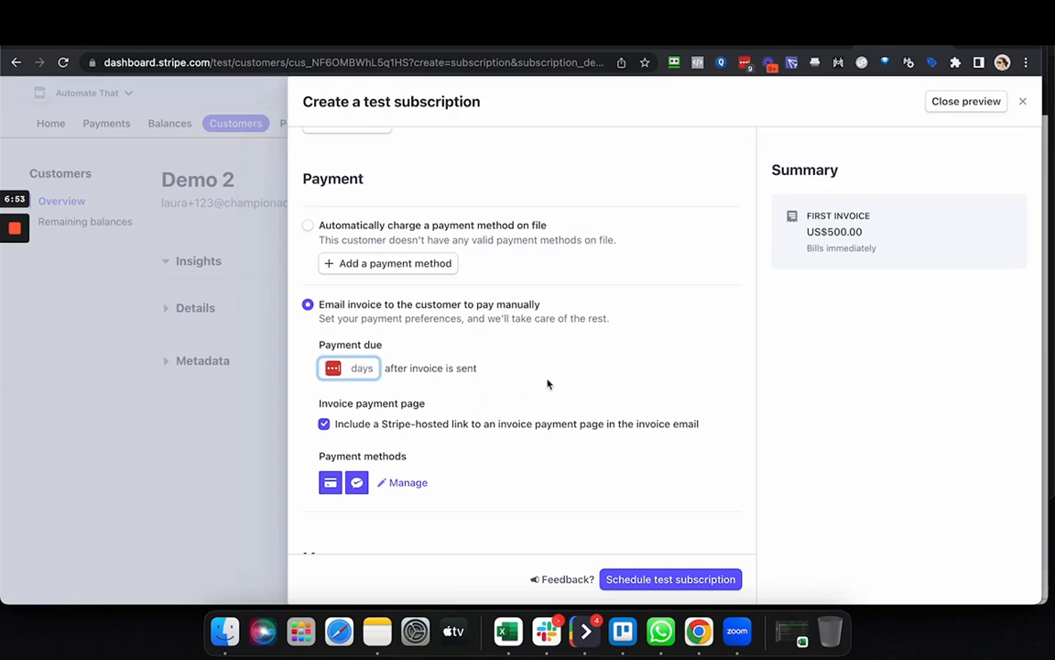
{"action": "scroll", "coordinate": [547, 384], "scroll_direction": "down", "scroll_amount": 2}
{"action": "scroll", "coordinate": [578, 385], "scroll_direction": "up", "scroll_amount": 8}
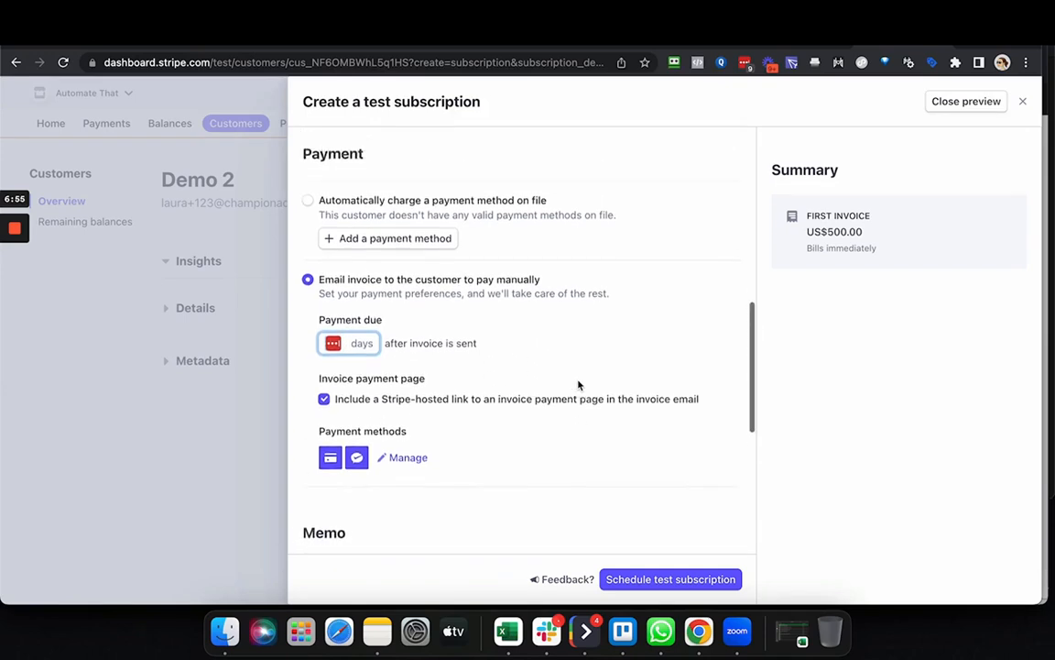
{"action": "scroll", "coordinate": [629, 379], "scroll_direction": "down", "scroll_amount": 3}
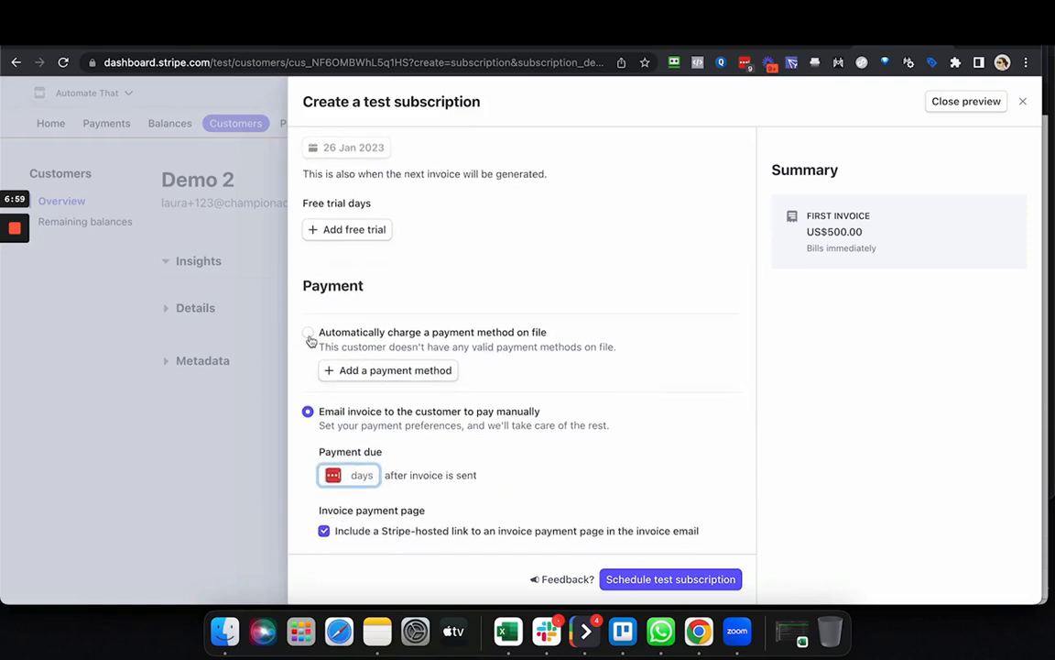
{"action": "left_click", "coordinate": [308, 336]}
Add a new payment card for automatic charging, entering the test card's number, expiry date and security code.
{"action": "scroll", "coordinate": [398, 316], "scroll_direction": "down", "scroll_amount": 1}
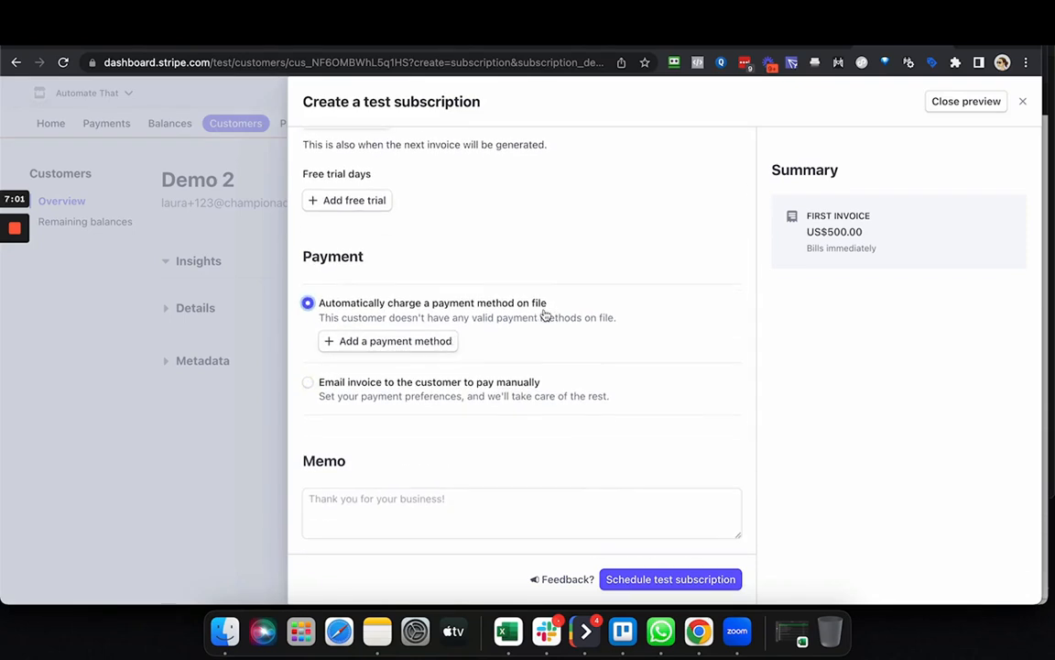
{"action": "scroll", "coordinate": [544, 314], "scroll_direction": "down", "scroll_amount": 3}
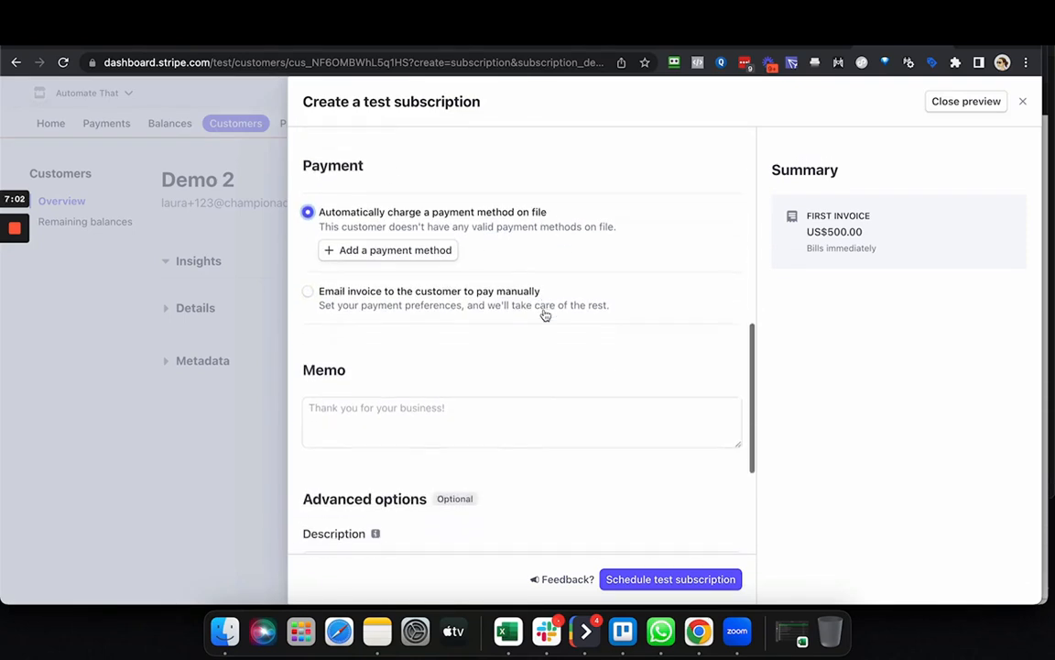
{"action": "left_click", "coordinate": [395, 242]}
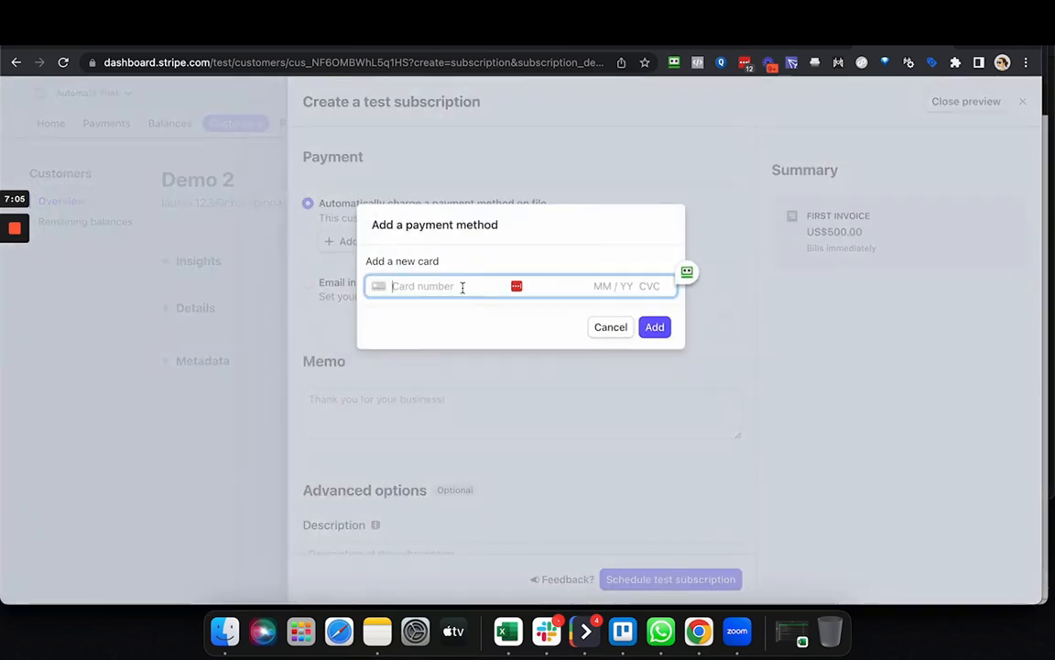
{"action": "type", "text": "4242 4242 4242 4"}
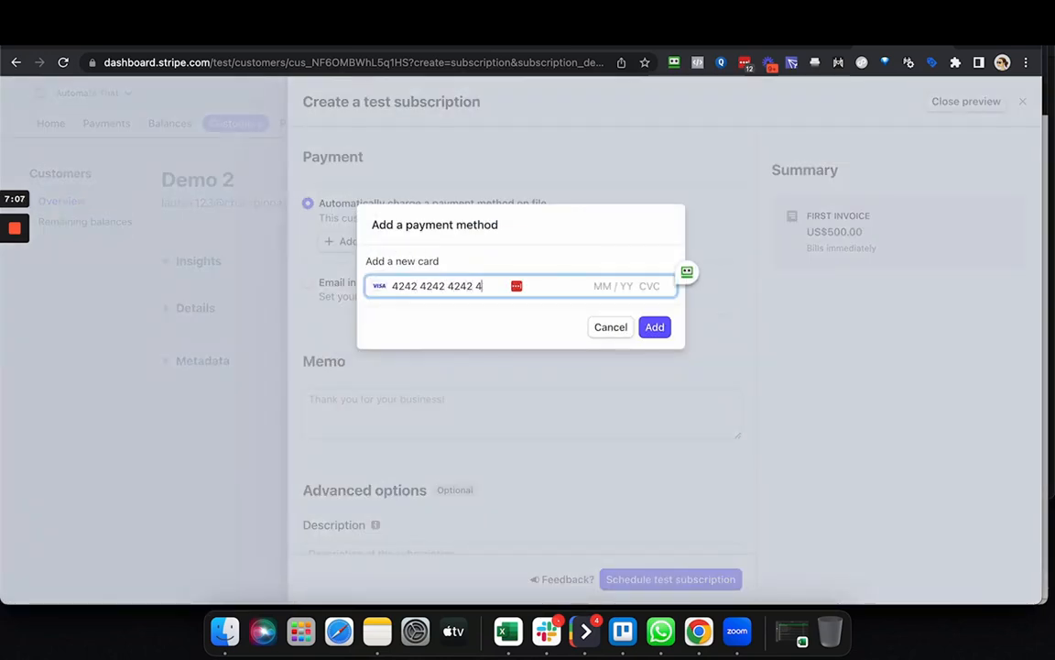
{"action": "type", "text": "242 "}
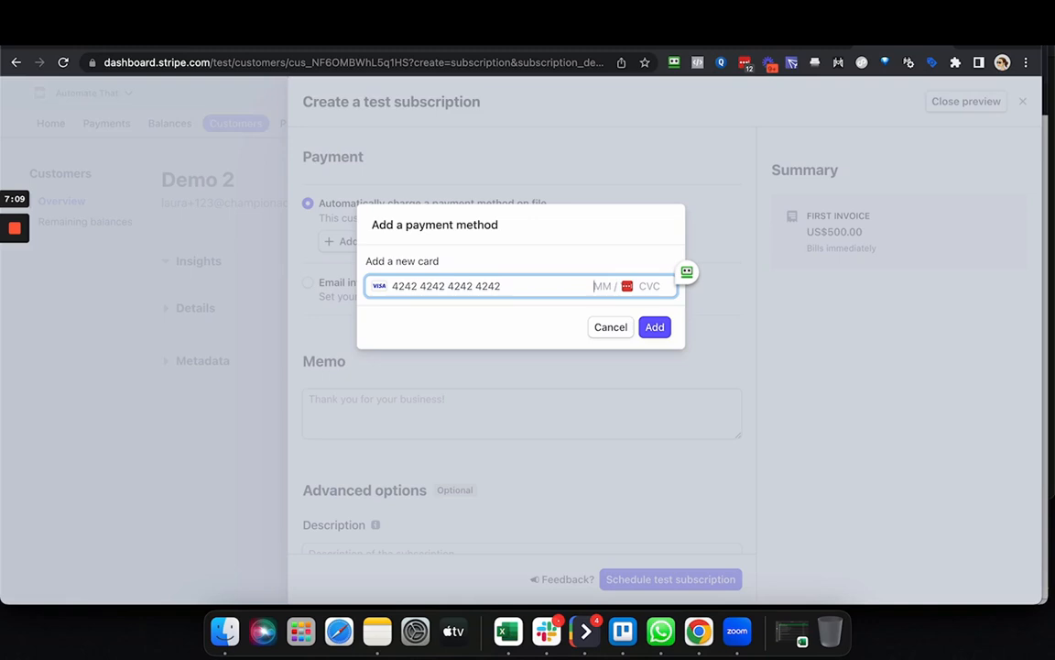
{"action": "type", "text": "12 / 34"}
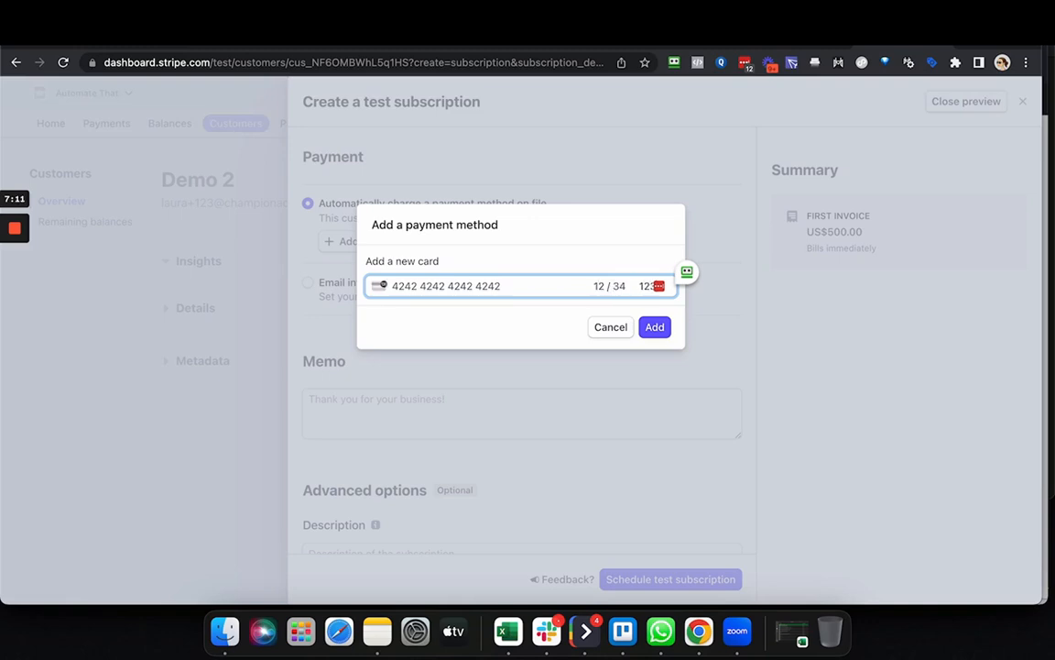
{"action": "left_click", "coordinate": [651, 328]}
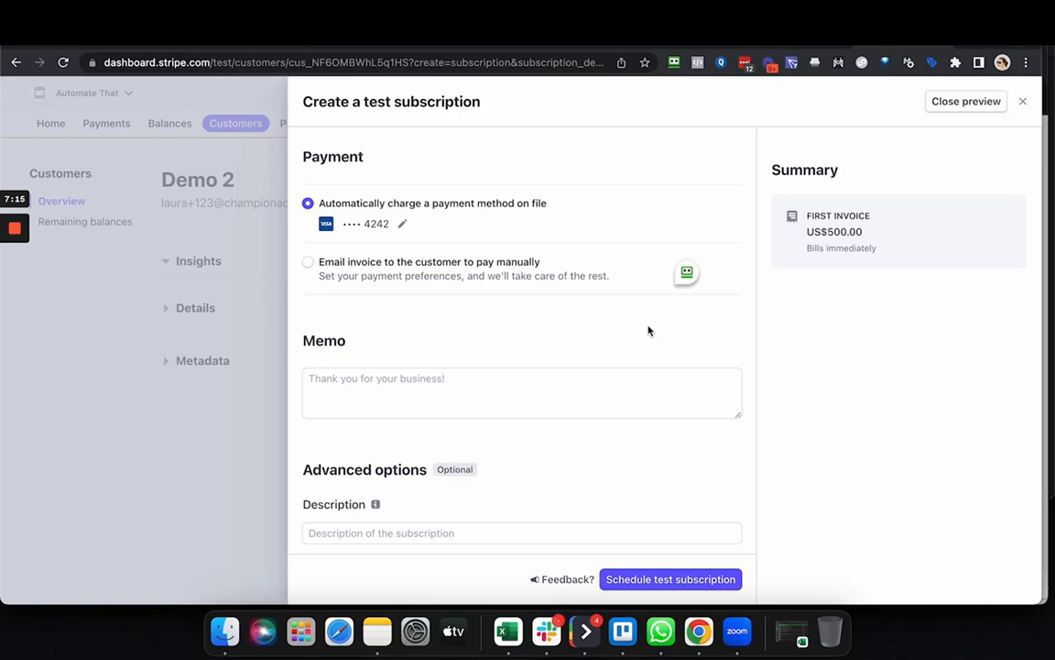
Review the subscription's product, schedule and payment settings, and schedule the test subscription.
{"action": "scroll", "coordinate": [607, 356], "scroll_direction": "down", "scroll_amount": 3}
{"action": "scroll", "coordinate": [606, 349], "scroll_direction": "up", "scroll_amount": 10}
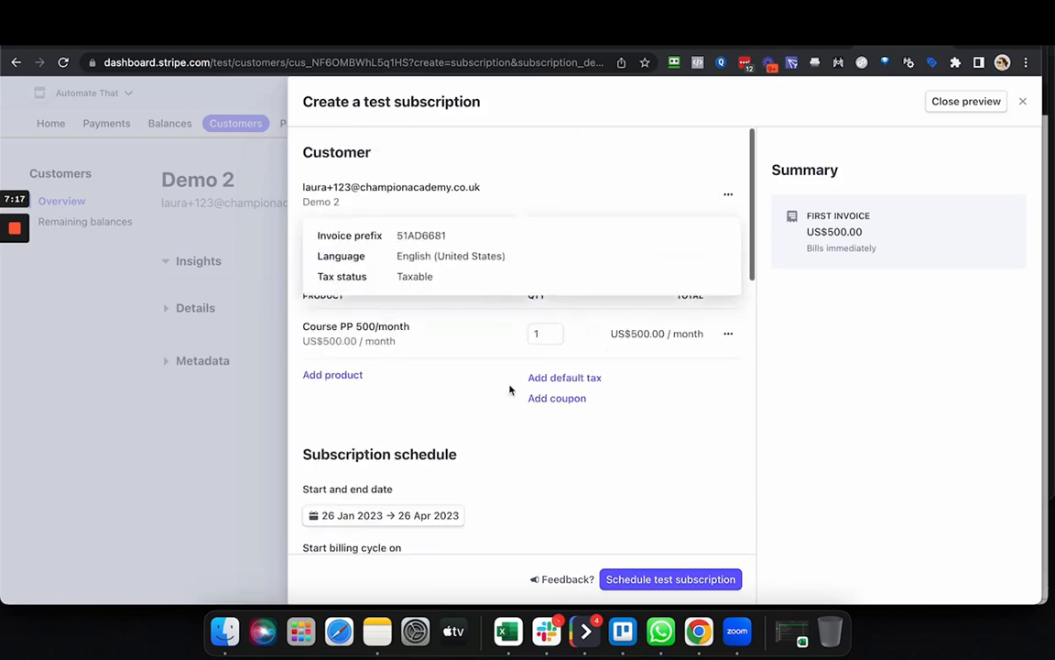
{"action": "scroll", "coordinate": [517, 408], "scroll_direction": "down", "scroll_amount": 2}
{"action": "scroll", "coordinate": [495, 408], "scroll_direction": "down", "scroll_amount": 5}
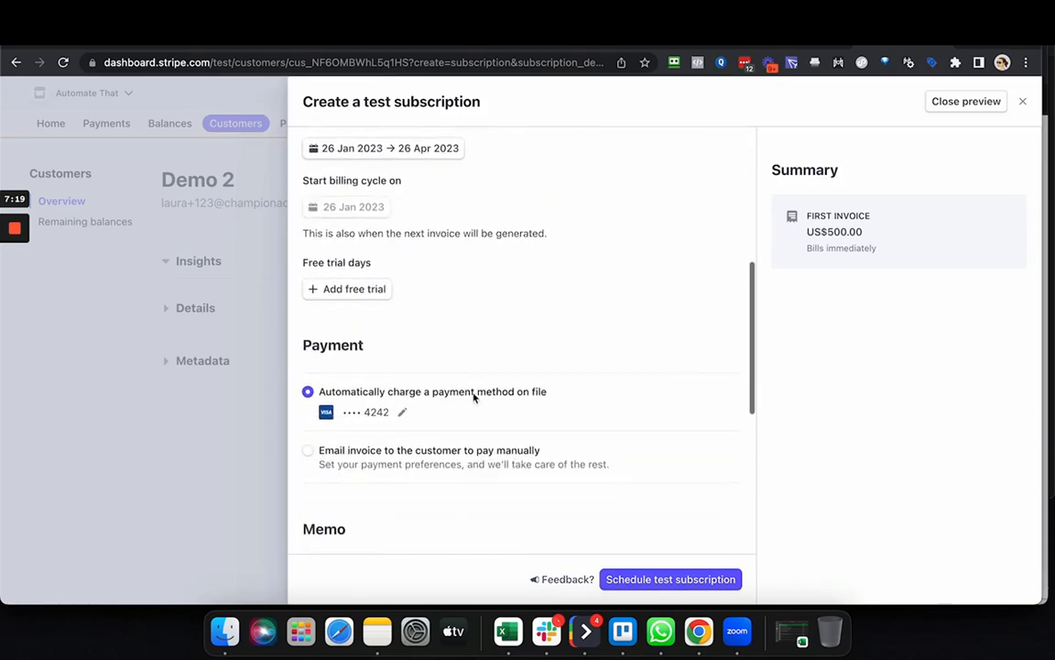
{"action": "scroll", "coordinate": [682, 364], "scroll_direction": "down", "scroll_amount": 5}
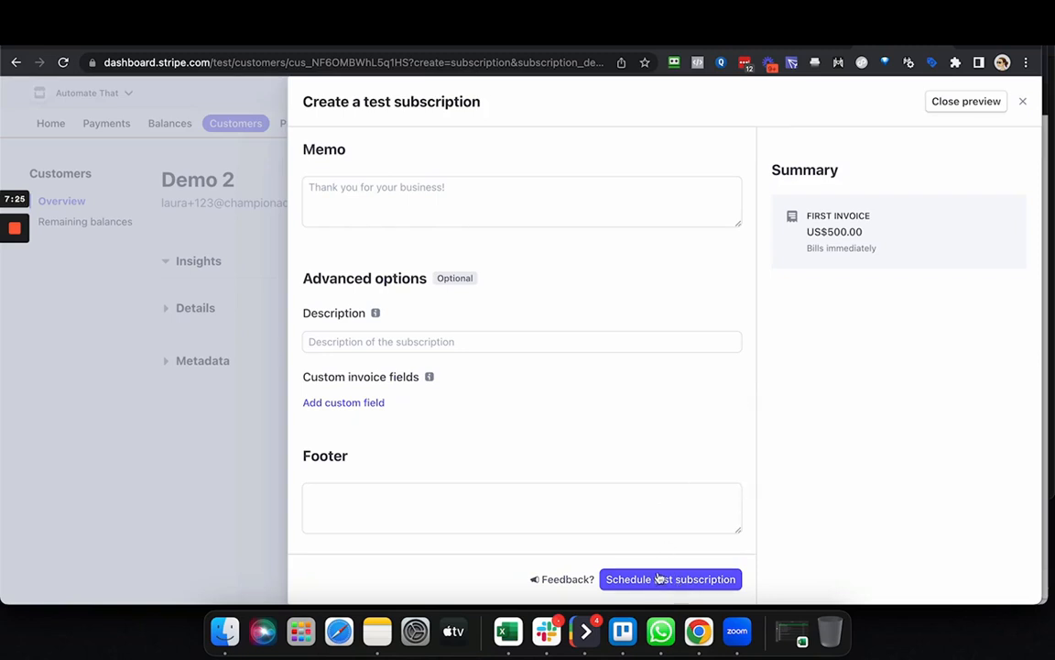
{"action": "left_click", "coordinate": [658, 578]}
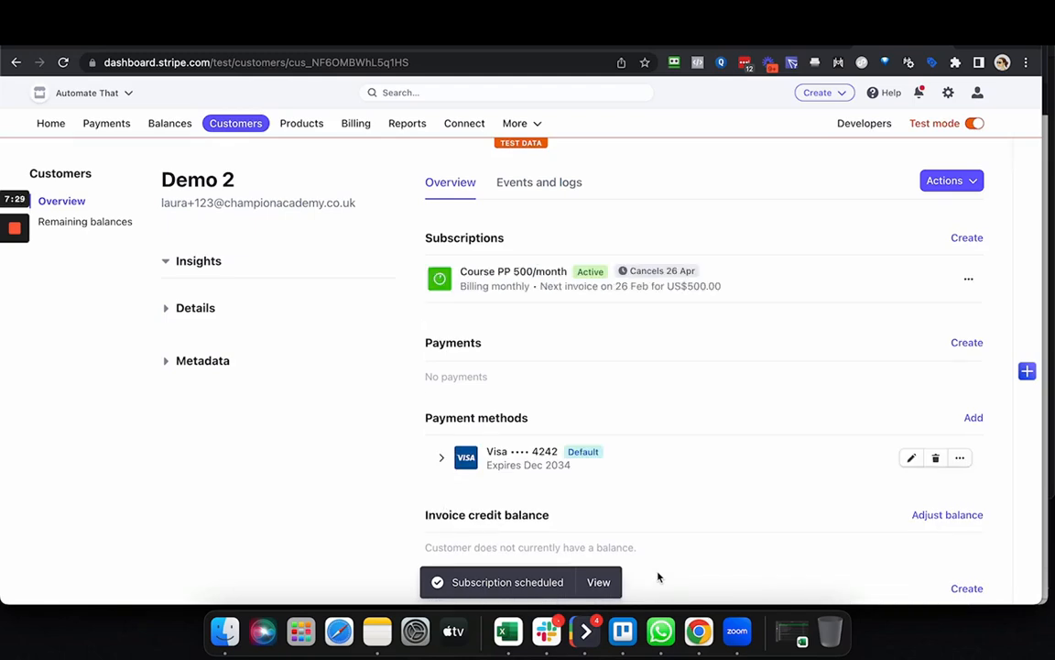
Check the customer's new subscription and open its US$500.00 draft invoice.
{"action": "scroll", "coordinate": [733, 367], "scroll_direction": "down", "scroll_amount": 4}
{"action": "scroll", "coordinate": [733, 367], "scroll_direction": "down", "scroll_amount": 4}
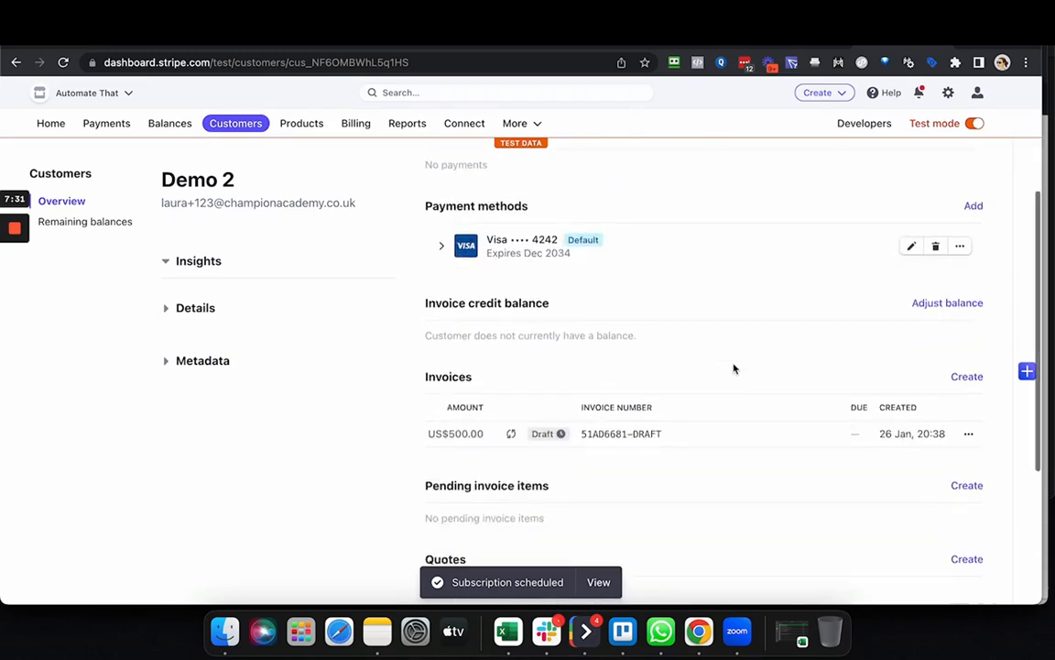
{"action": "mouse_move", "coordinate": [546, 299]}
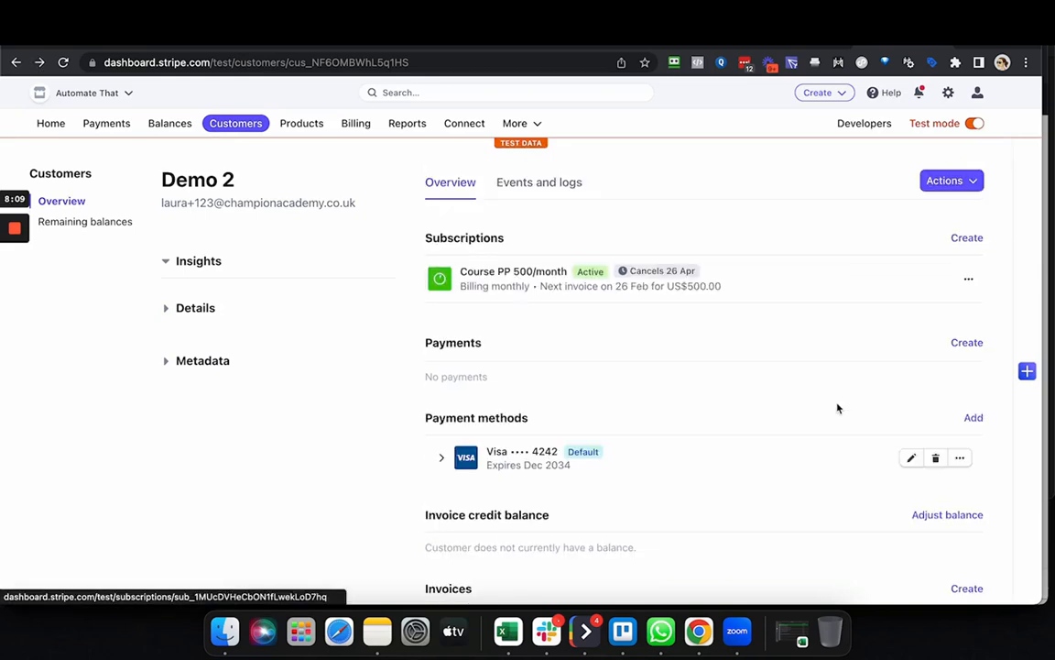
{"action": "scroll", "coordinate": [837, 404], "scroll_direction": "down", "scroll_amount": 5}
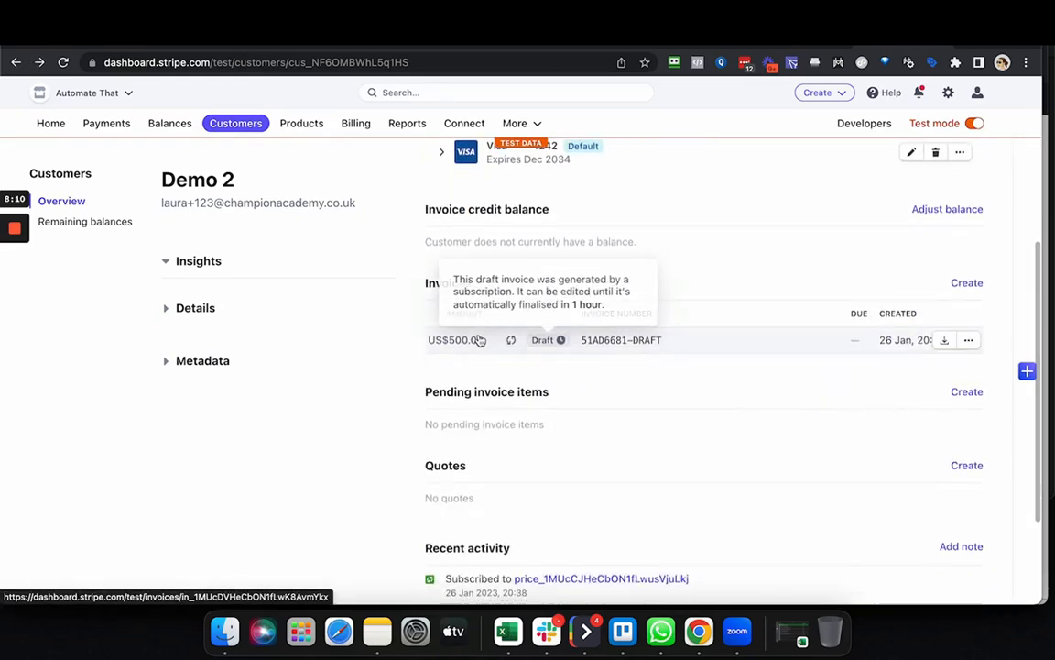
{"action": "left_click", "coordinate": [665, 346]}
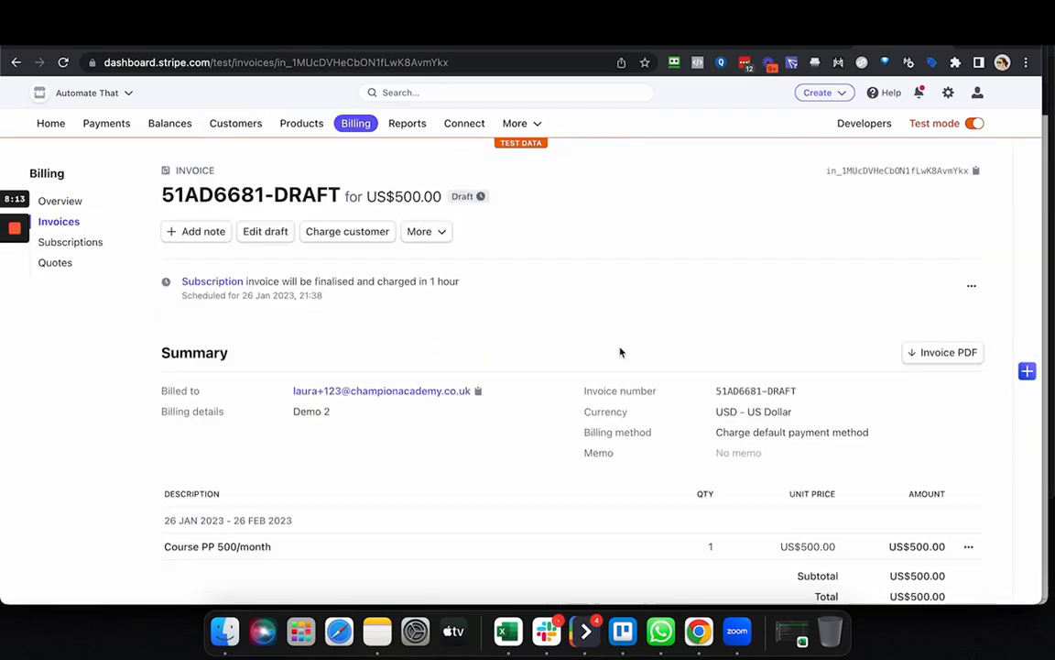
Charge the customer for the draft invoice immediately using the saved Visa card, without an internal note.
{"action": "scroll", "coordinate": [321, 216], "scroll_direction": "down", "scroll_amount": 1}
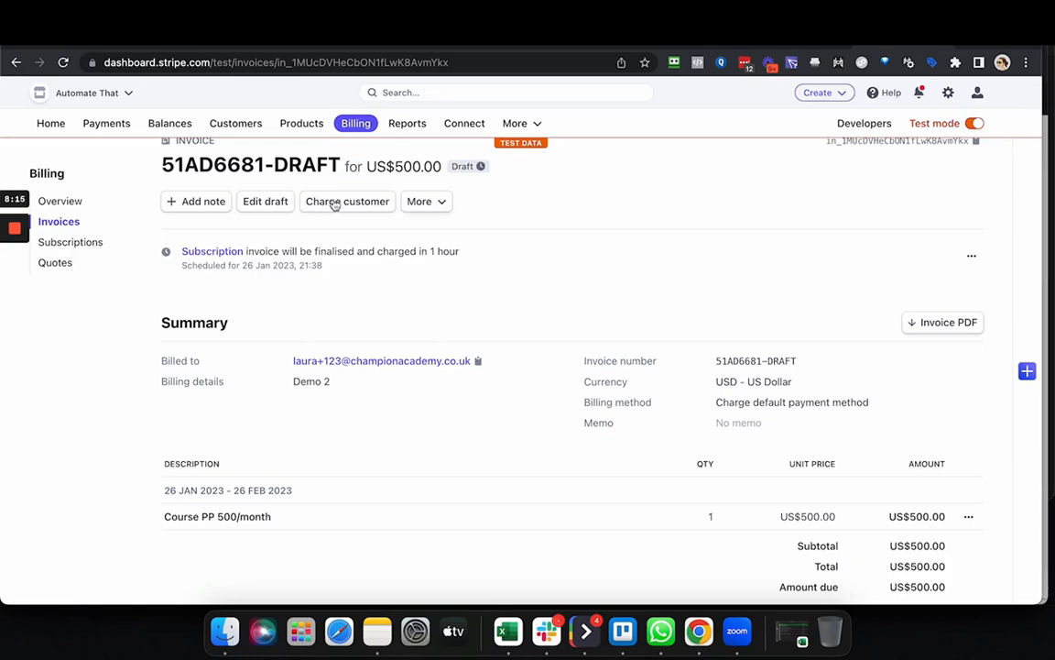
{"action": "scroll", "coordinate": [387, 221], "scroll_direction": "up", "scroll_amount": 1}
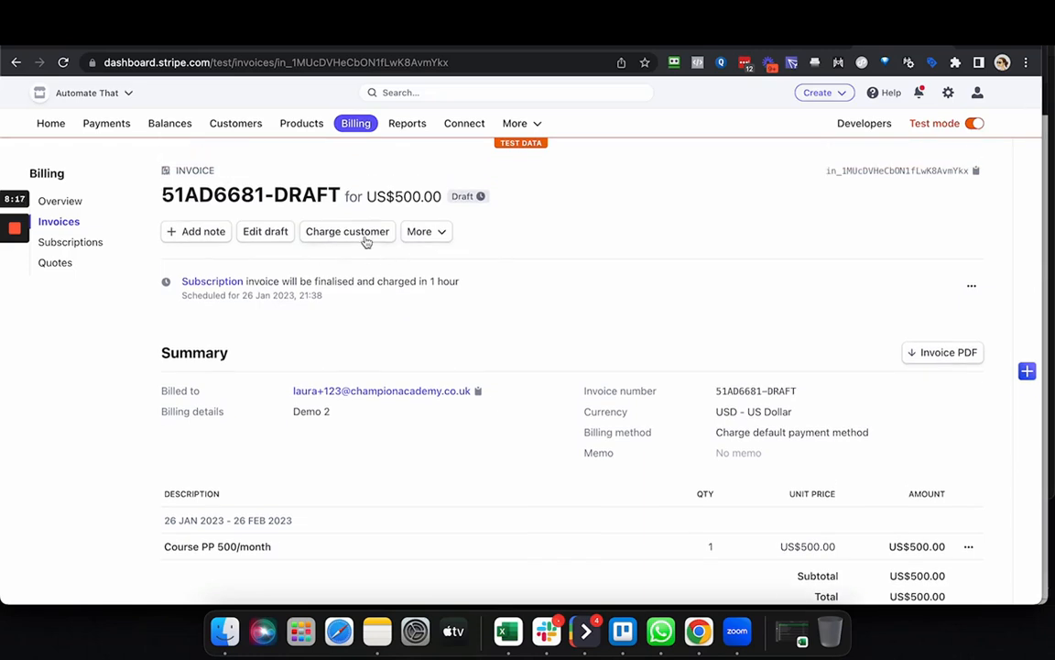
{"action": "left_click", "coordinate": [366, 233]}
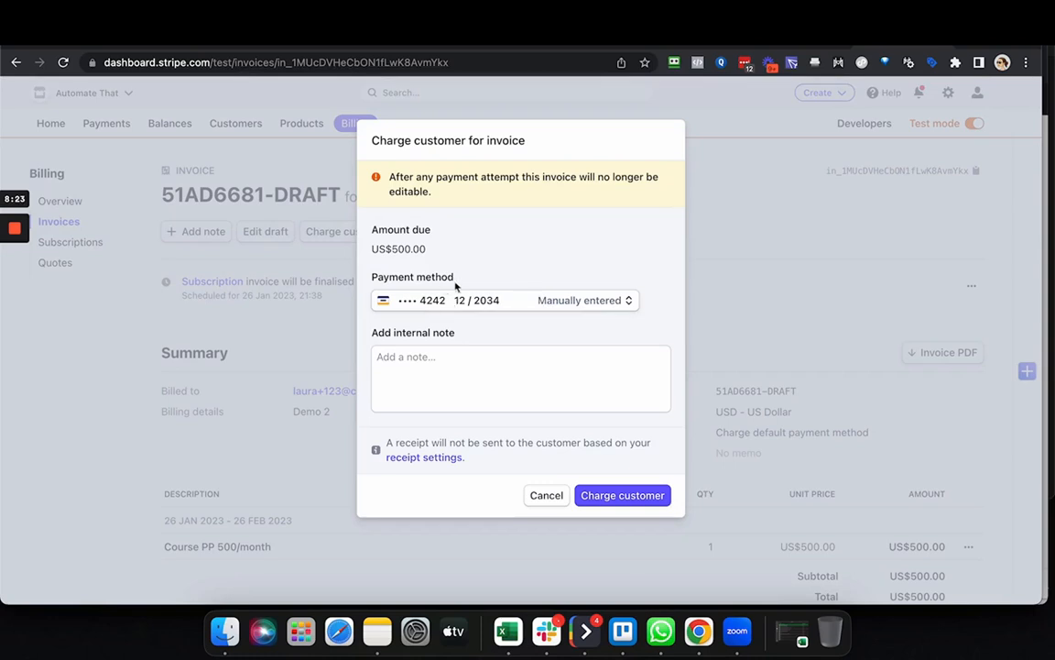
{"action": "left_click", "coordinate": [545, 365]}
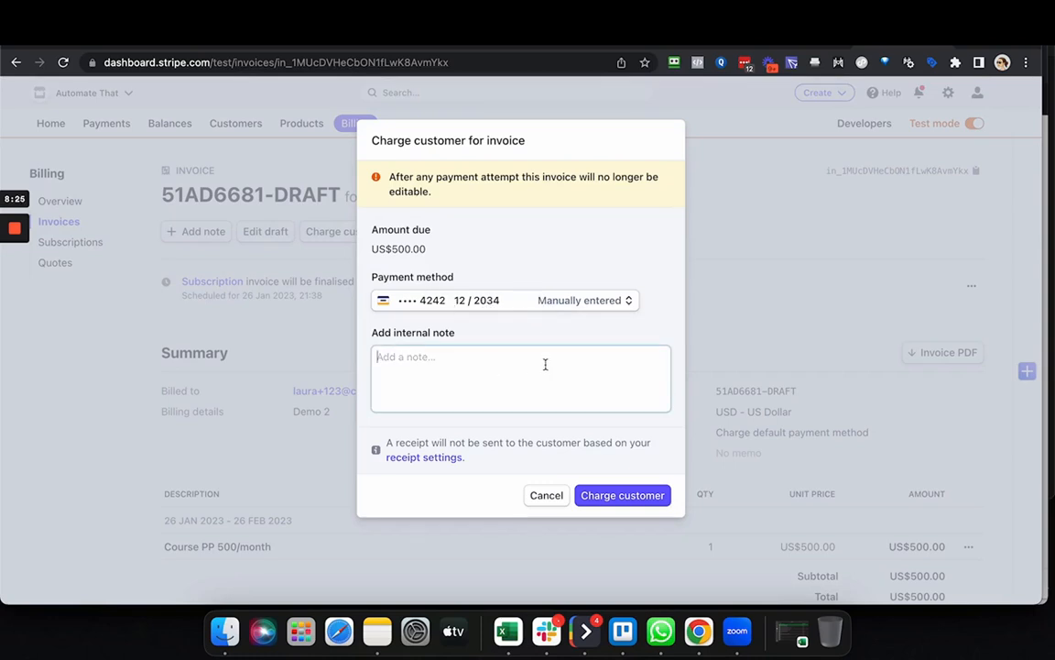
{"action": "left_click", "coordinate": [622, 496]}
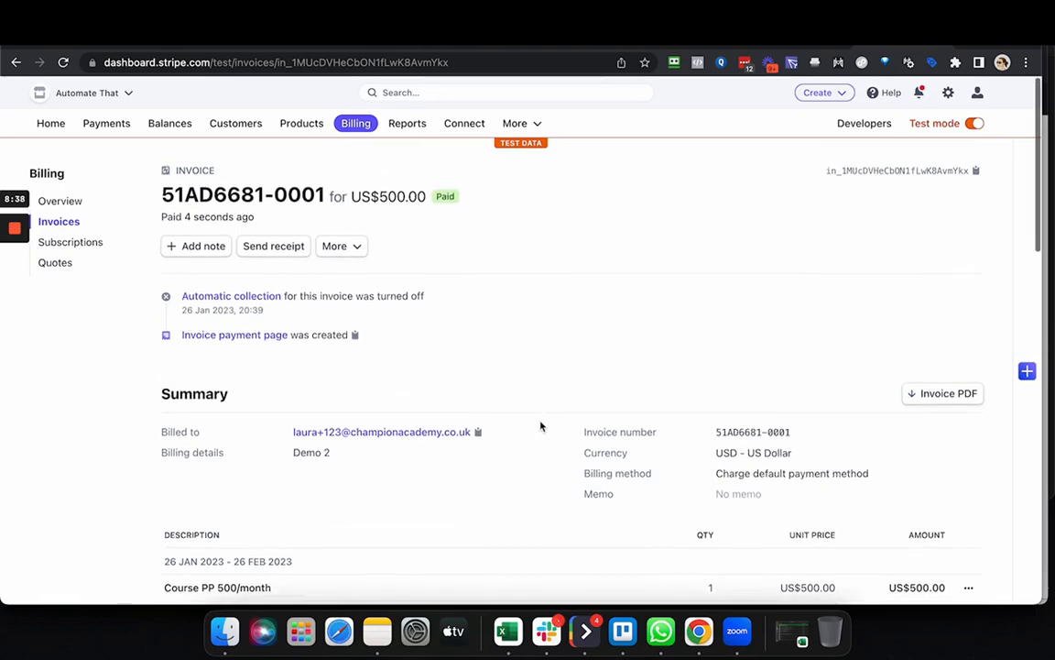
Send the invoice receipt to the customer's e-mail address.
{"action": "left_click", "coordinate": [273, 247]}
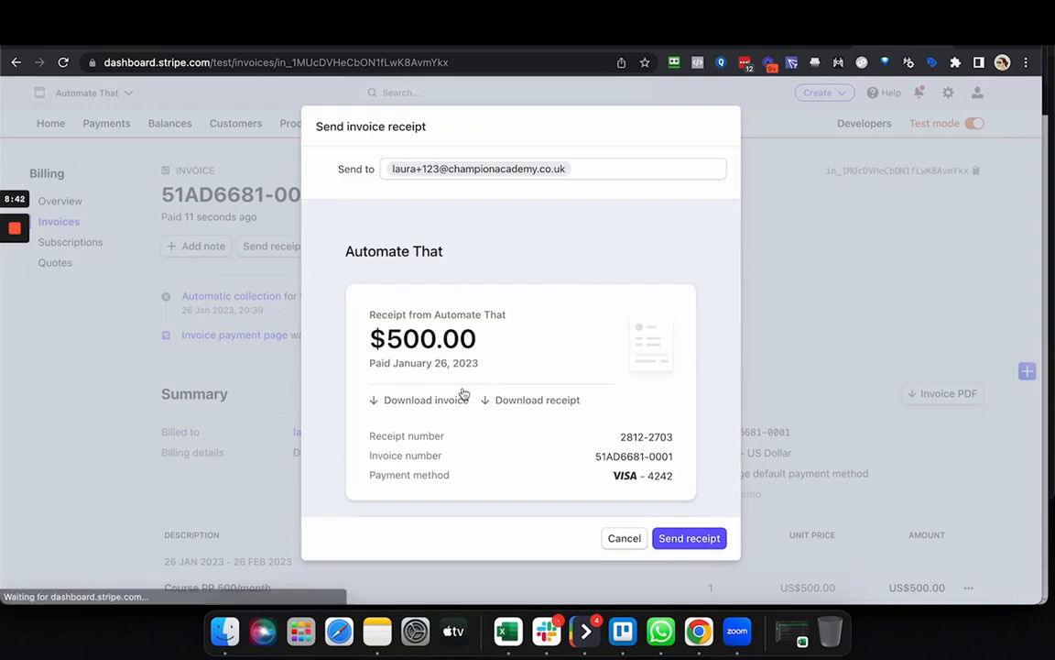
{"action": "left_click", "coordinate": [689, 540]}
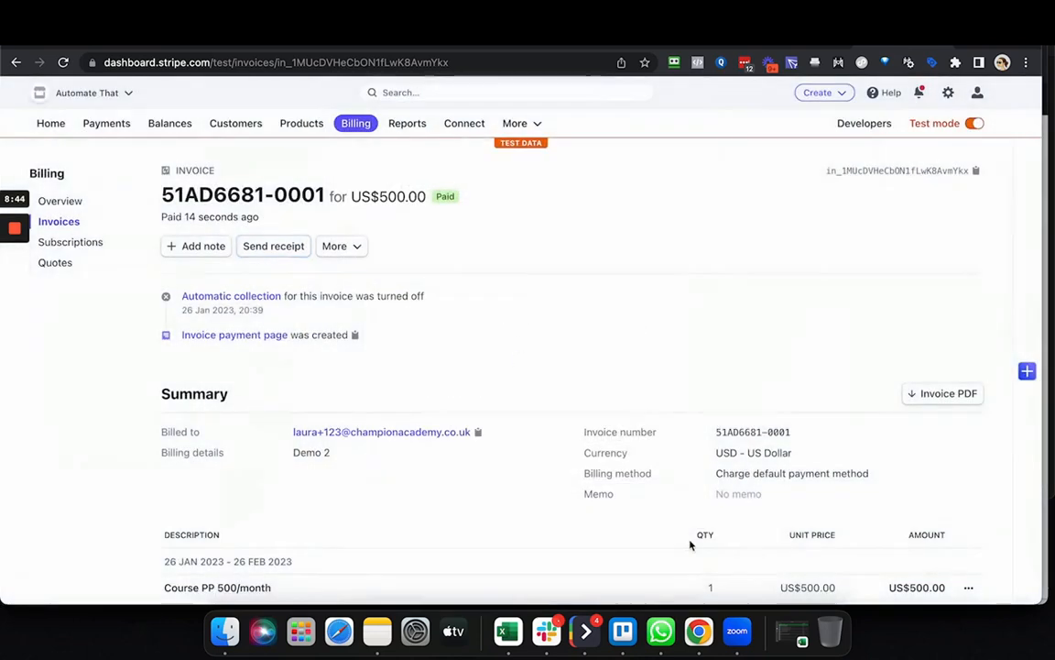
{"action": "scroll", "coordinate": [548, 384], "scroll_direction": "down", "scroll_amount": 1}
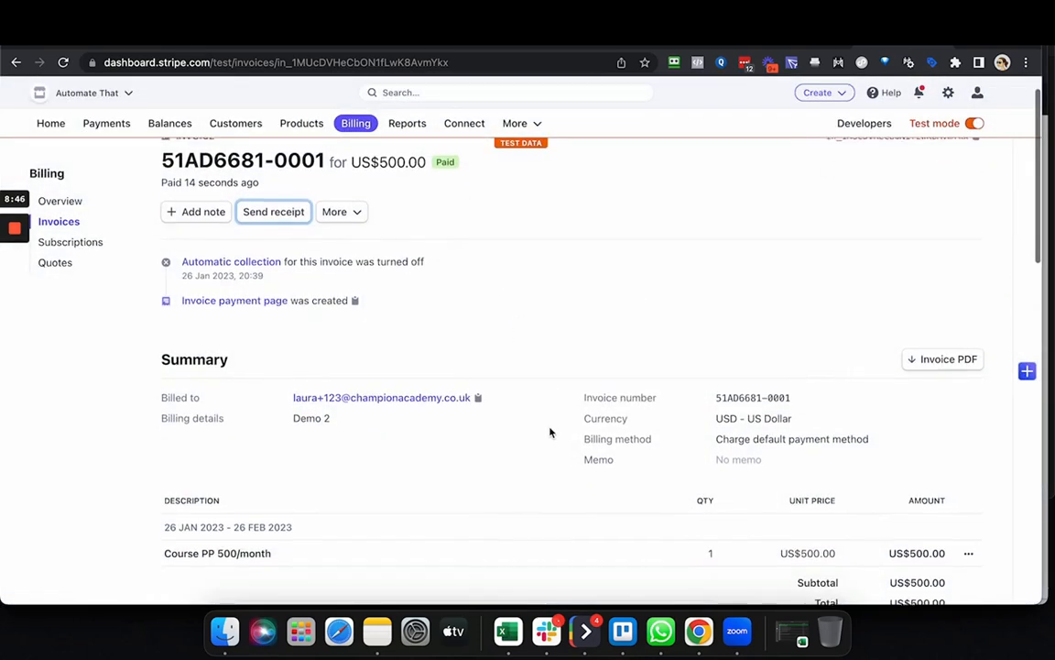
{"action": "scroll", "coordinate": [549, 432], "scroll_direction": "up", "scroll_amount": 1}
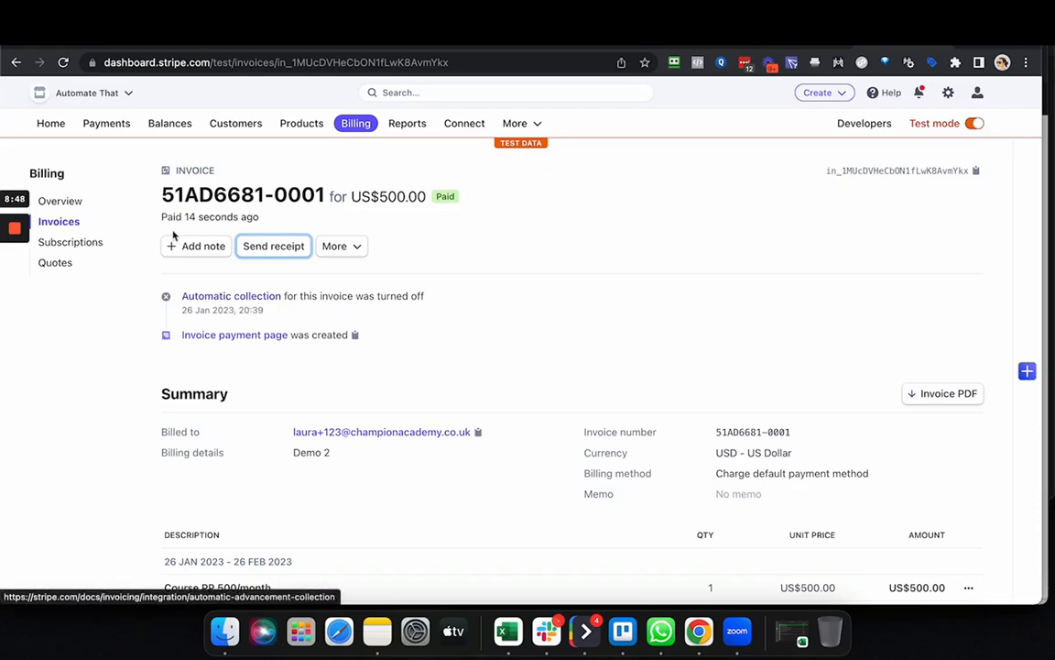
Return to the customer's record from the invoice and review the subscription, payments, payment methods and invoices.
{"action": "scroll", "coordinate": [357, 384], "scroll_direction": "down", "scroll_amount": 1}
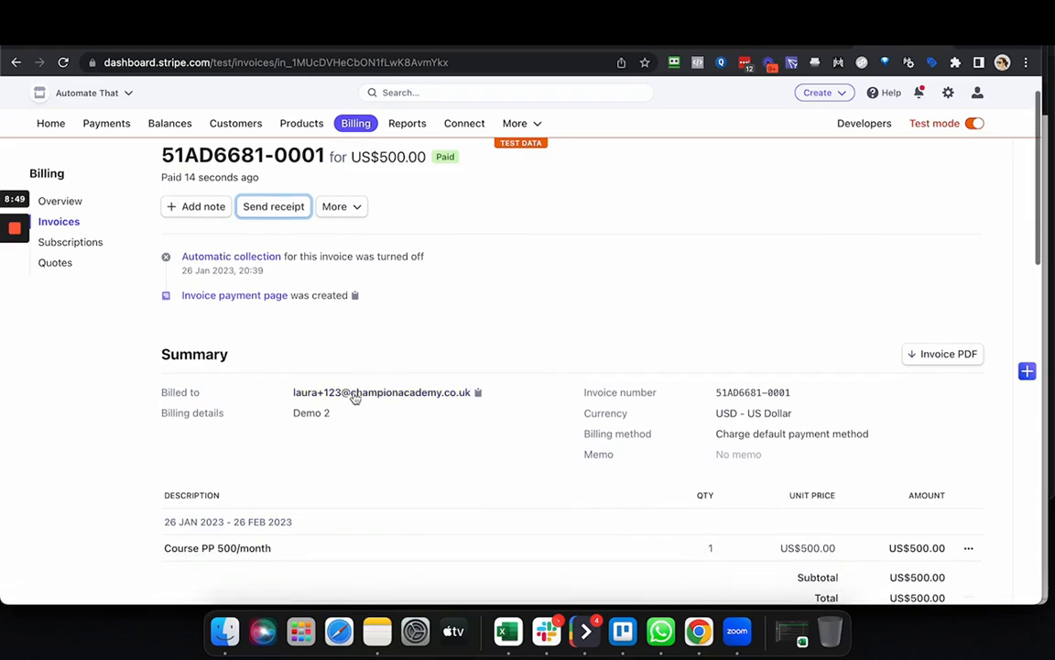
{"action": "left_click", "coordinate": [415, 397]}
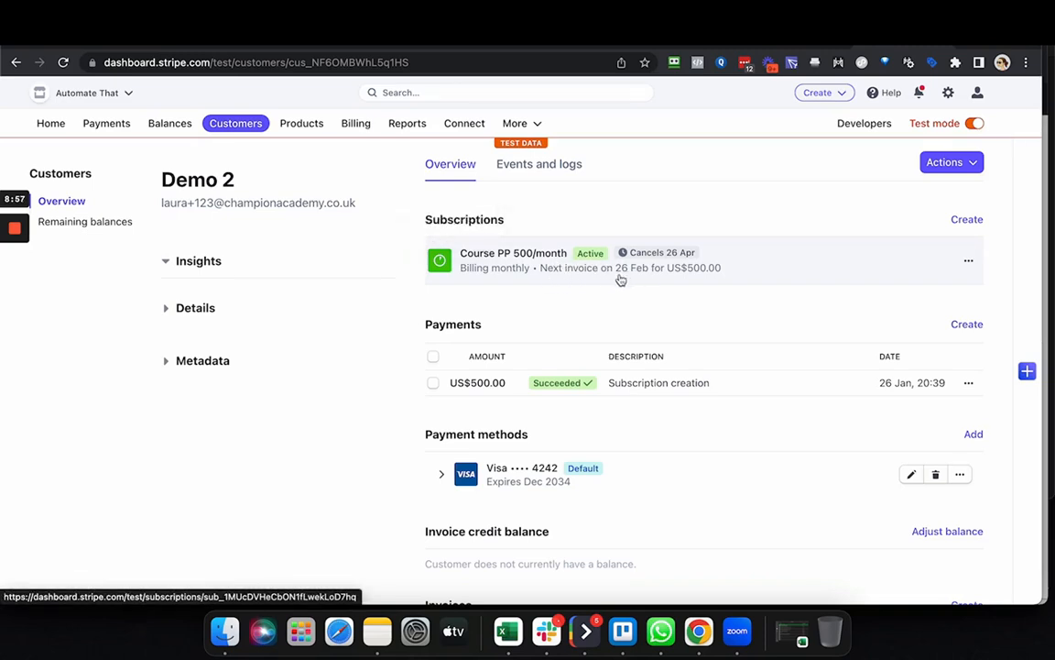
{"action": "scroll", "coordinate": [633, 279], "scroll_direction": "down", "scroll_amount": 2}
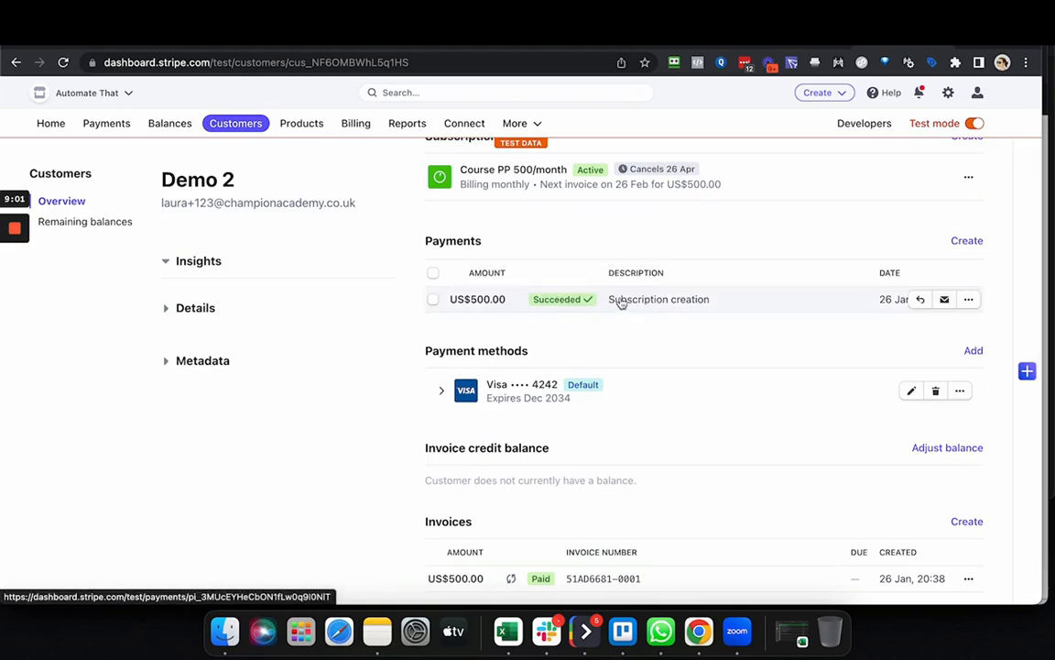
{"action": "scroll", "coordinate": [620, 303], "scroll_direction": "down", "scroll_amount": 3}
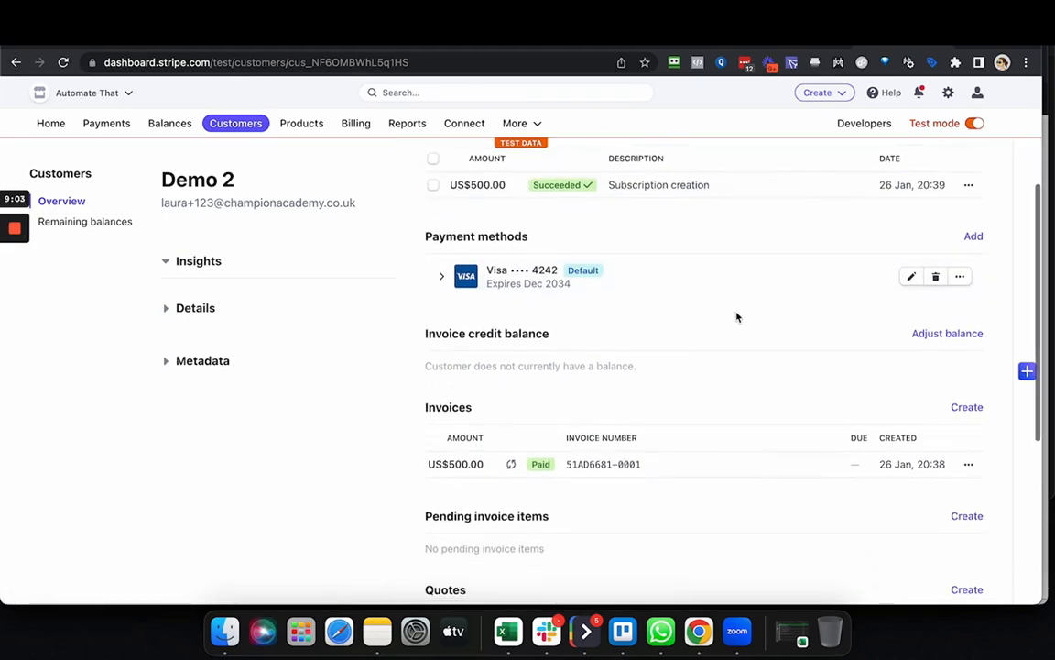
{"action": "scroll", "coordinate": [737, 317], "scroll_direction": "down", "scroll_amount": 3}
{"action": "scroll", "coordinate": [690, 330], "scroll_direction": "down", "scroll_amount": 1}
{"action": "scroll", "coordinate": [735, 386], "scroll_direction": "up", "scroll_amount": 2}
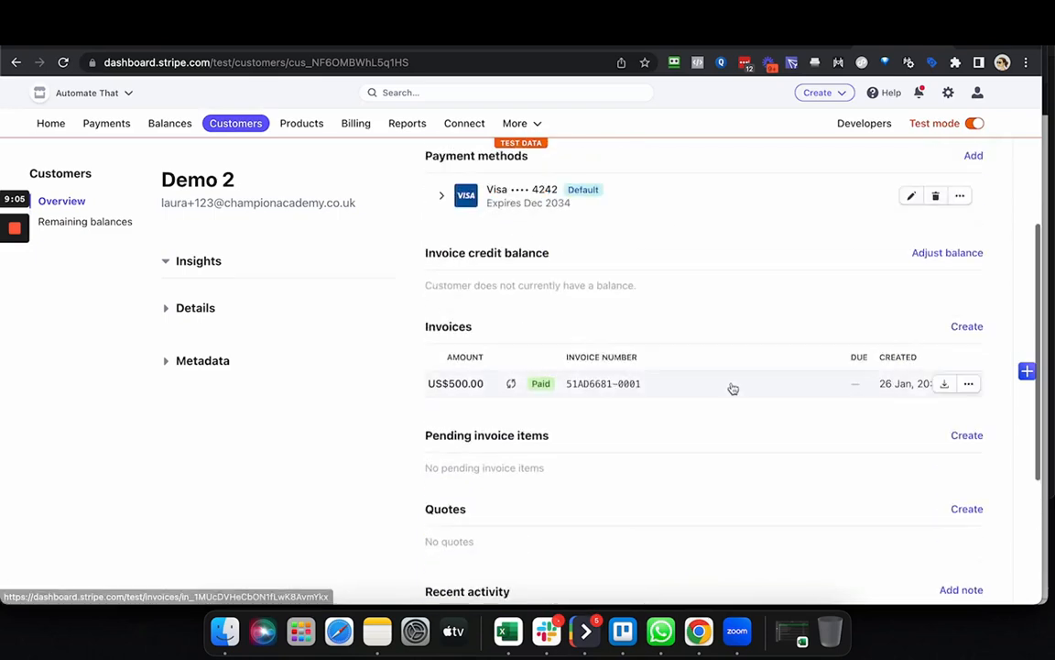
{"action": "scroll", "coordinate": [947, 394], "scroll_direction": "down", "scroll_amount": 1}
Look at the actions available for the US$500.00 invoice in the customer's invoice list, without choosing one.
{"action": "left_click", "coordinate": [969, 345]}
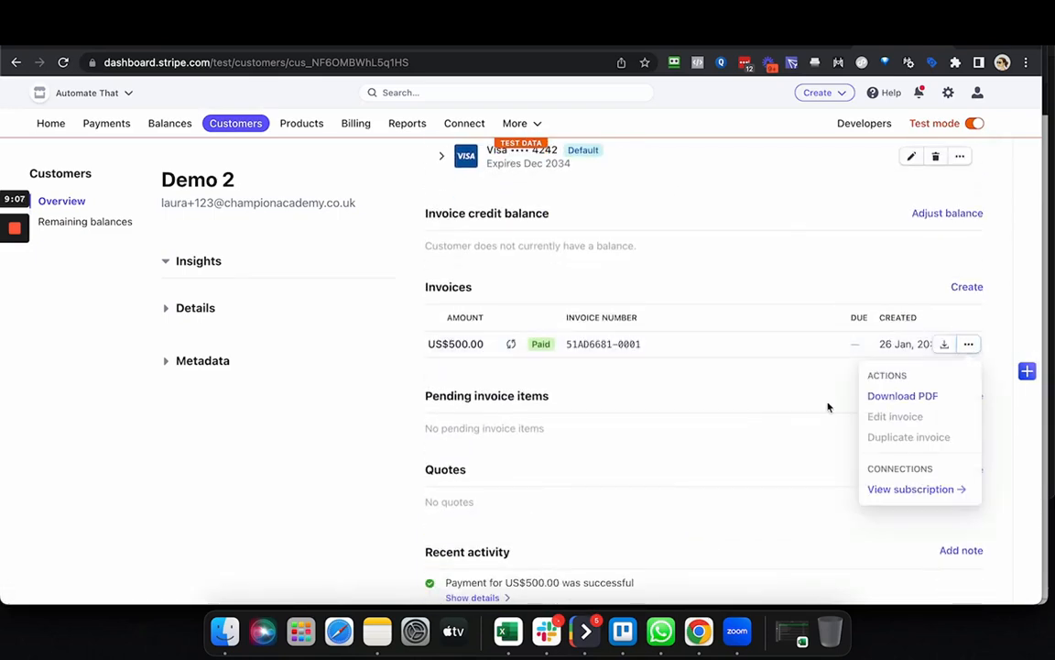
{"action": "scroll", "coordinate": [806, 420], "scroll_direction": "down", "scroll_amount": 1}
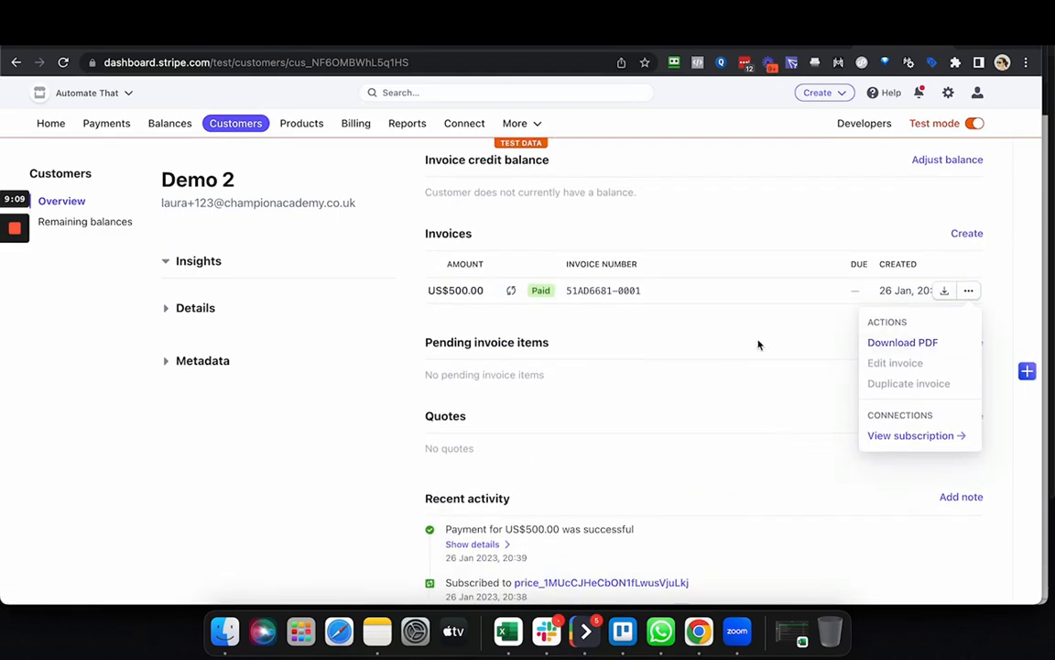
{"action": "key", "text": "Escape"}
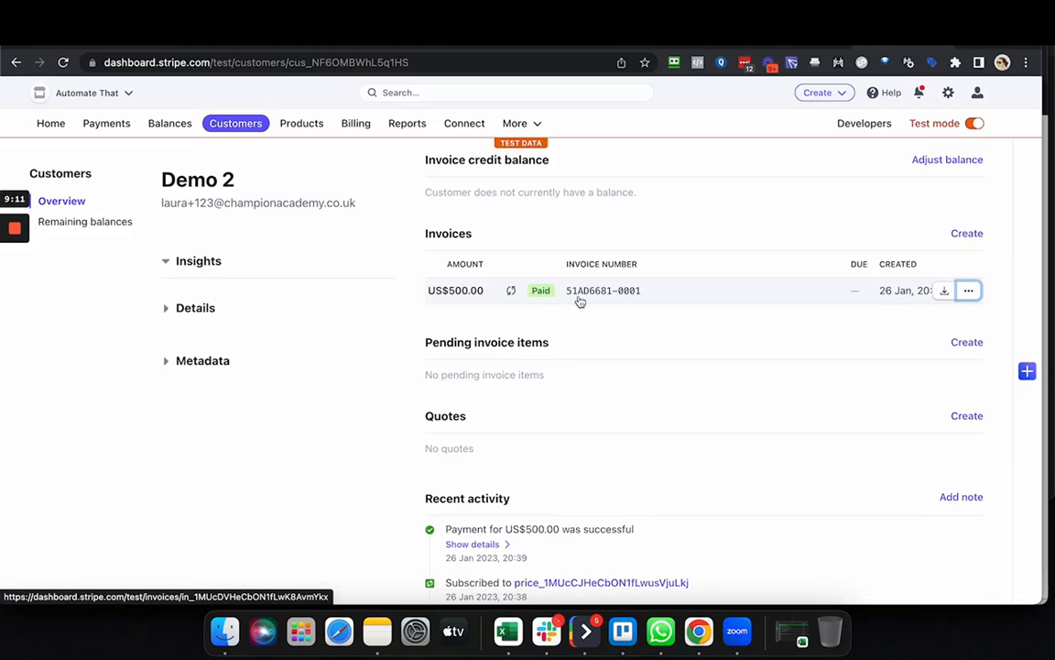
Open the US$500.00 invoice and examine its activity history and additional actions.
{"action": "left_click", "coordinate": [579, 300]}
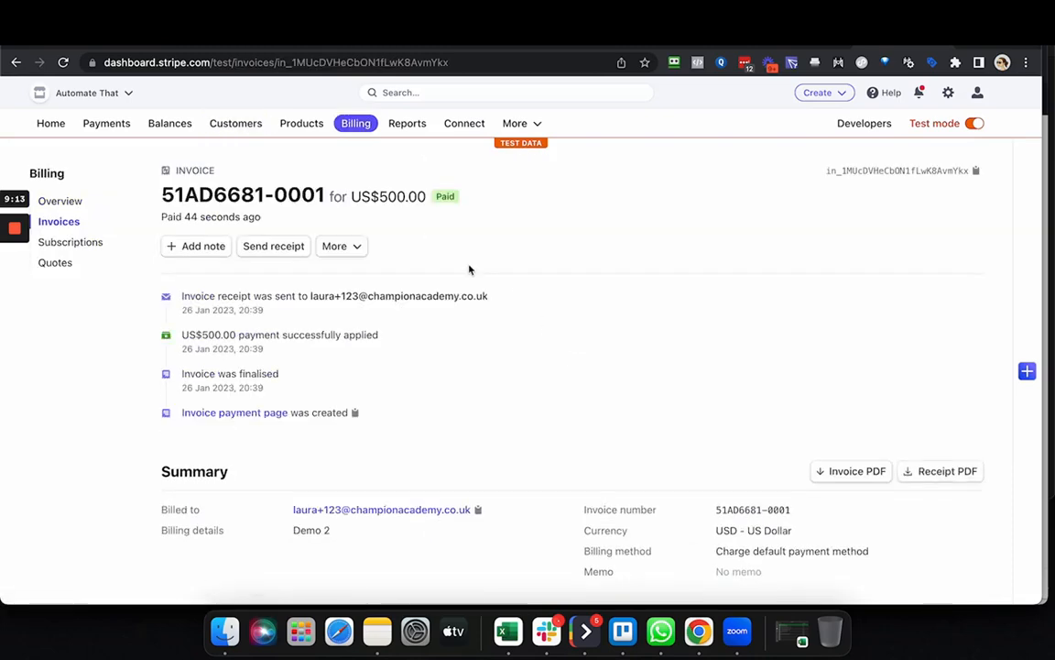
{"action": "left_click", "coordinate": [348, 245]}
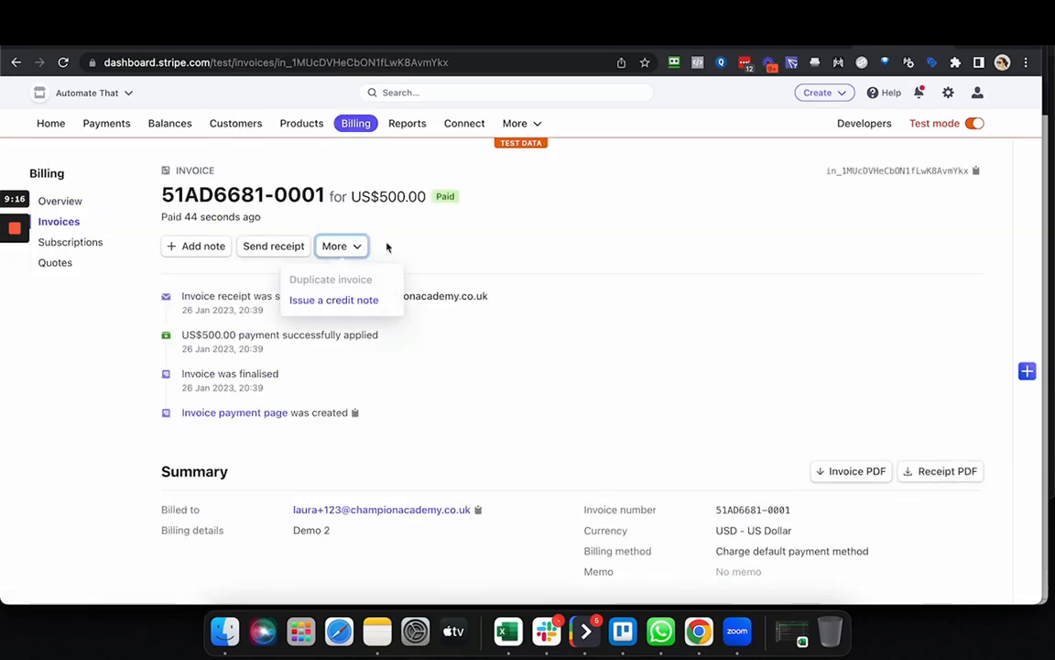
{"action": "key", "text": "Escape"}
{"action": "scroll", "coordinate": [513, 354], "scroll_direction": "down", "scroll_amount": 2}
{"action": "scroll", "coordinate": [513, 354], "scroll_direction": "up", "scroll_amount": 2}
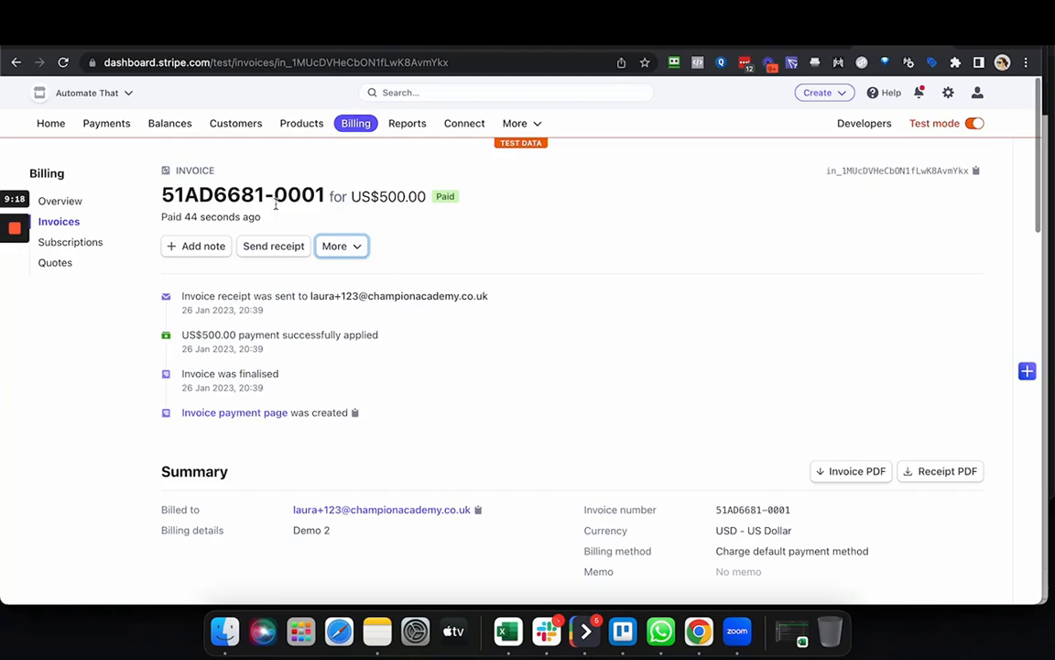